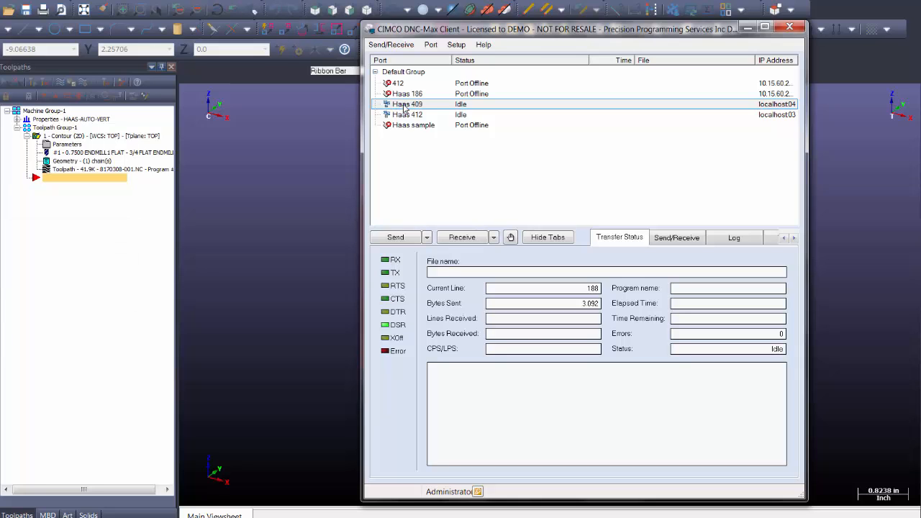
Review the files available to send to Haas 409, then minimize DNC-Max Client
{"action": "right_click", "coordinate": [405, 107]}
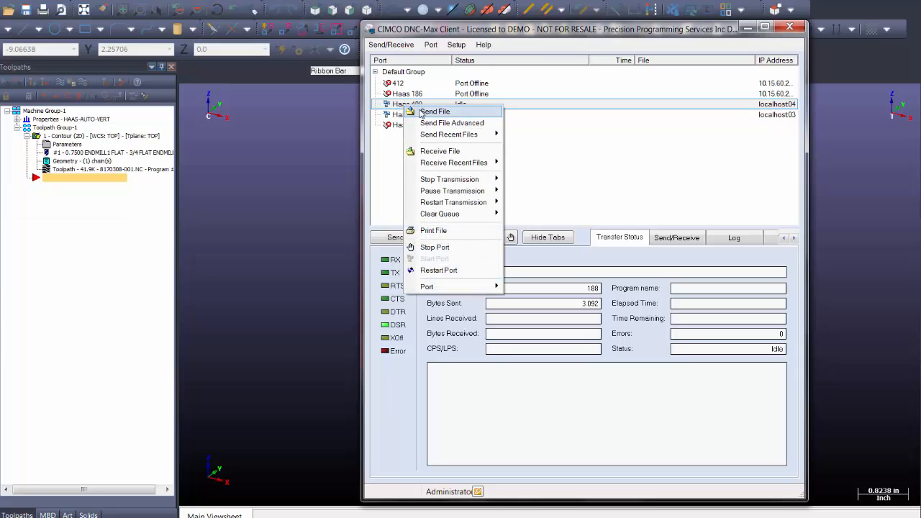
{"action": "left_click", "coordinate": [421, 111]}
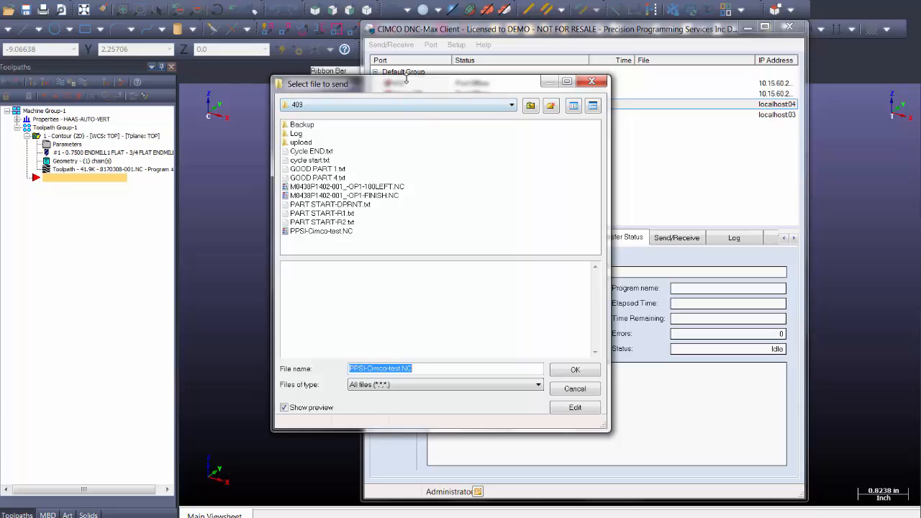
{"action": "left_click_drag", "start_coordinate": [410, 89], "coordinate": [429, 102]}
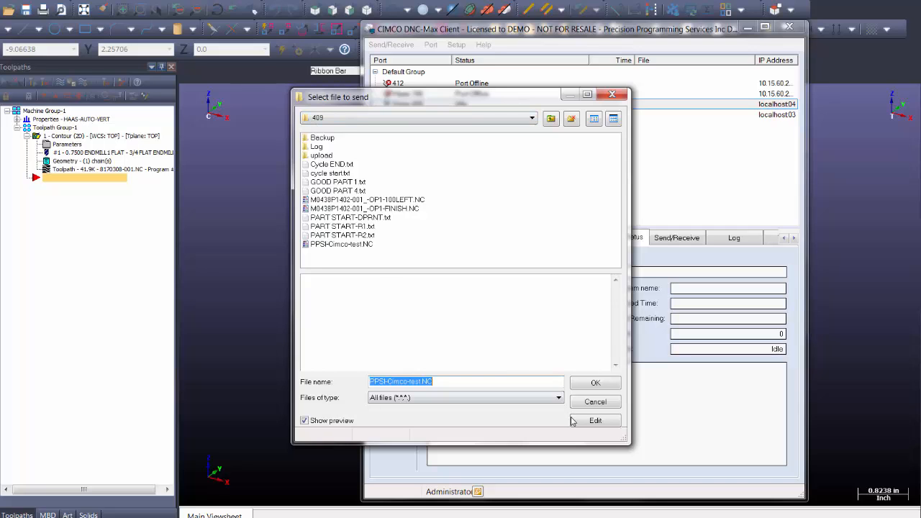
{"action": "left_click", "coordinate": [586, 401]}
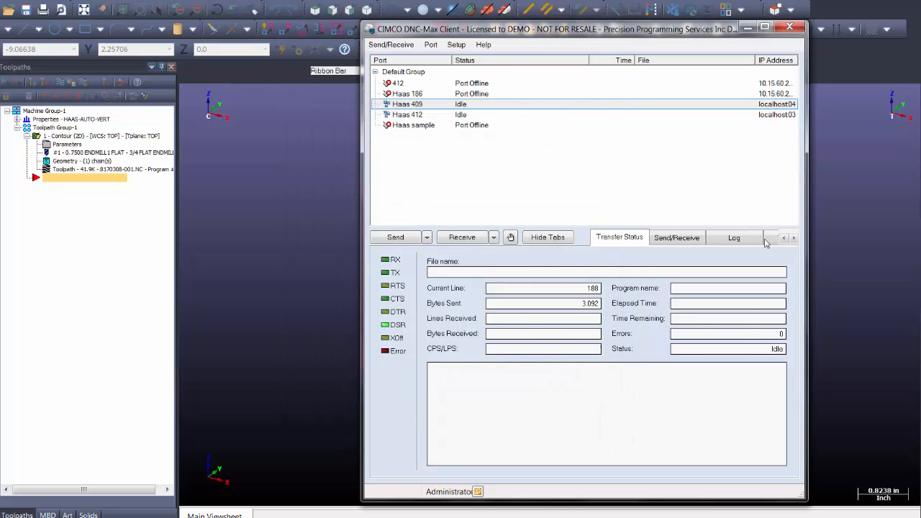
{"action": "left_click", "coordinate": [748, 29]}
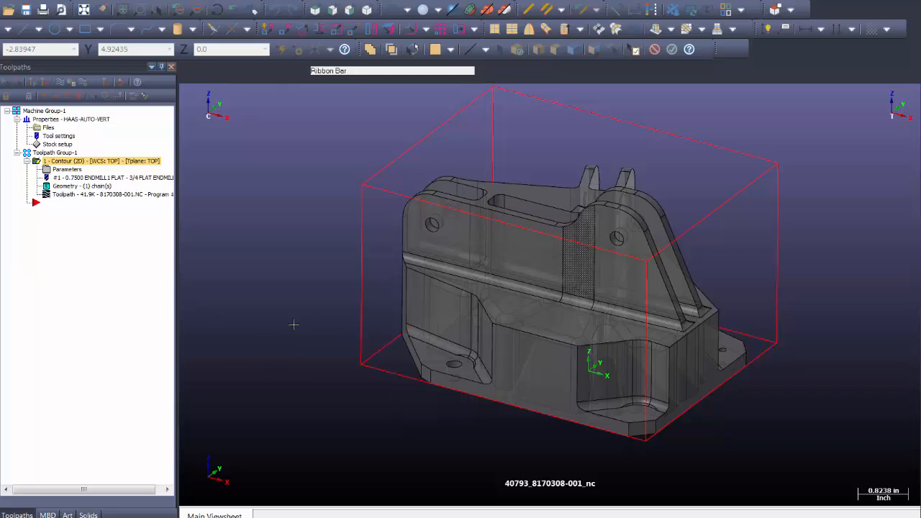
{"action": "key", "text": "Escape"}
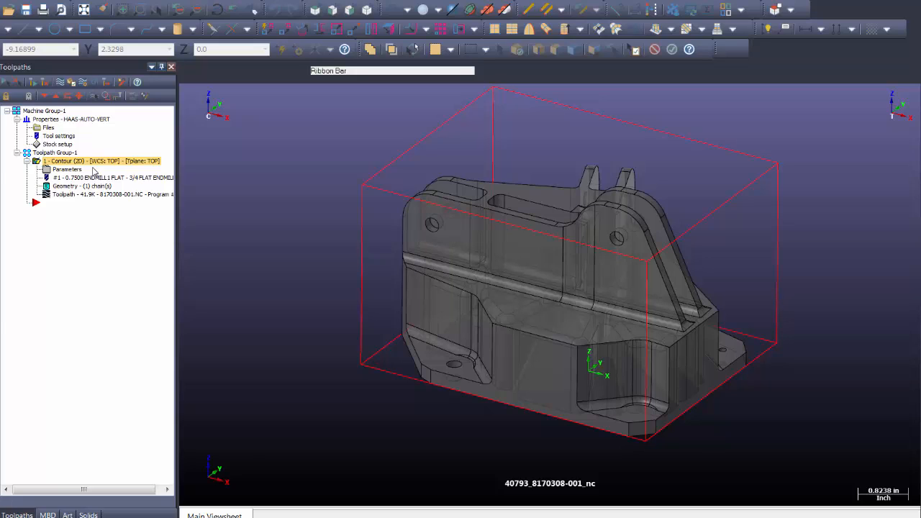
{"action": "left_click", "coordinate": [47, 127]}
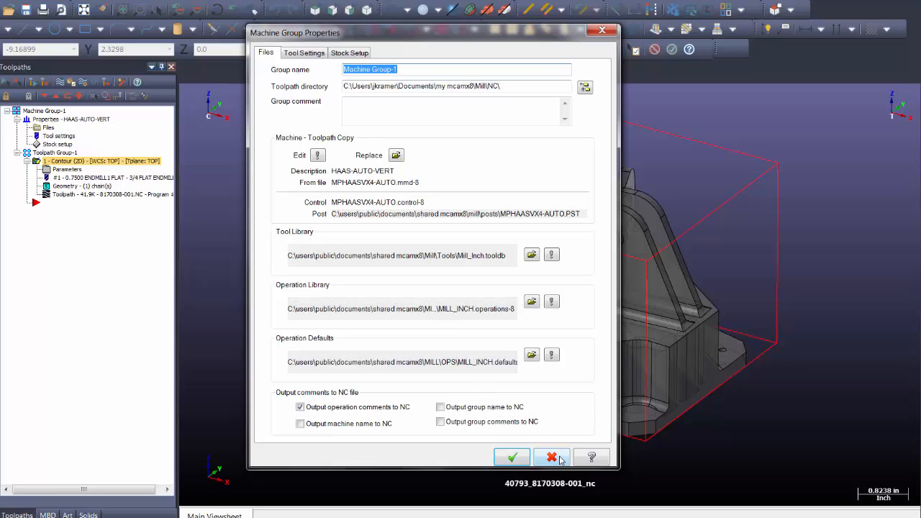
{"action": "left_click", "coordinate": [512, 457]}
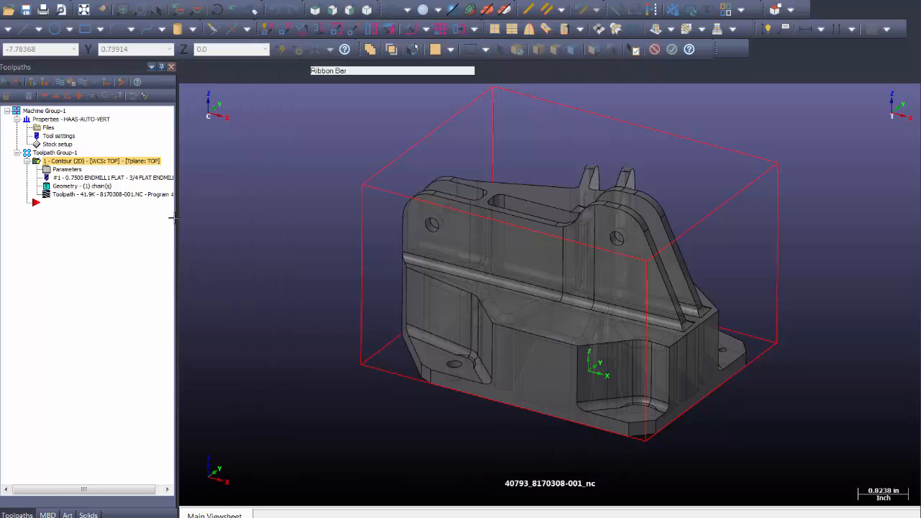
Start a new Mastercam file without saving changes to the current part
{"action": "left_click", "coordinate": [3, 1]}
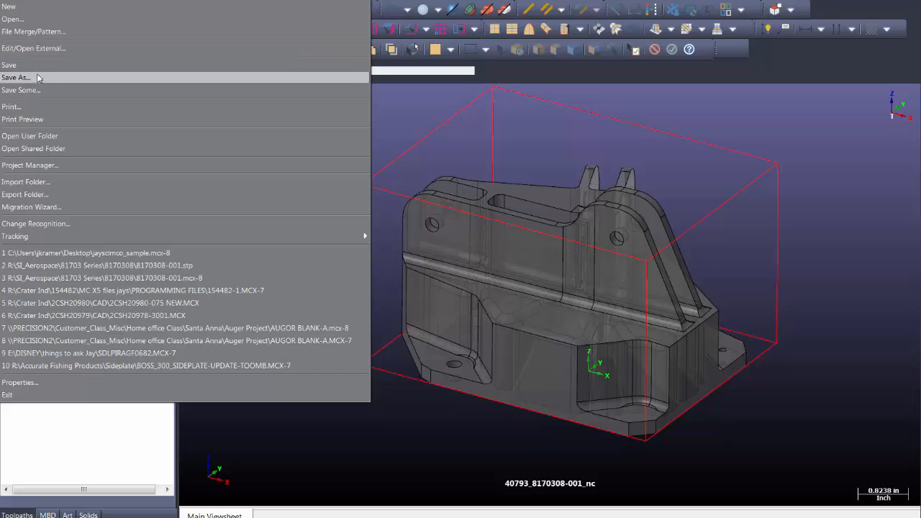
{"action": "left_click", "coordinate": [16, 10]}
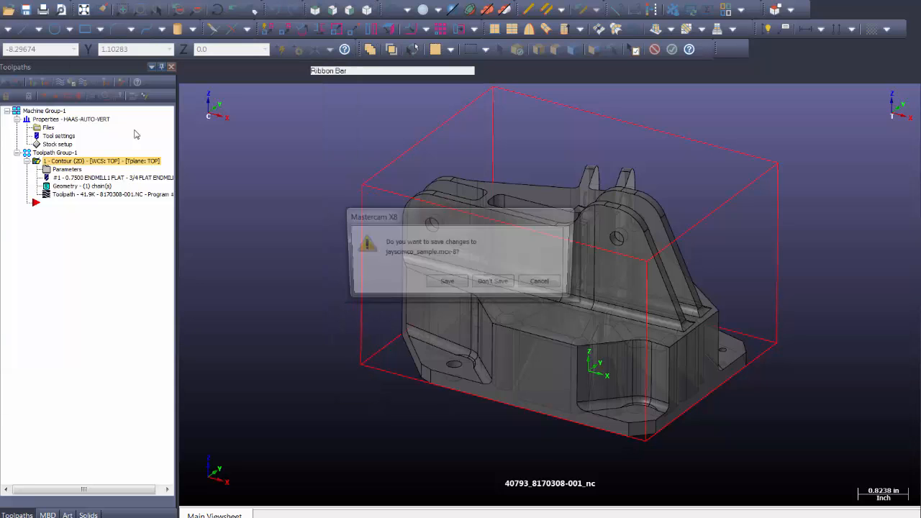
{"action": "left_click", "coordinate": [495, 285]}
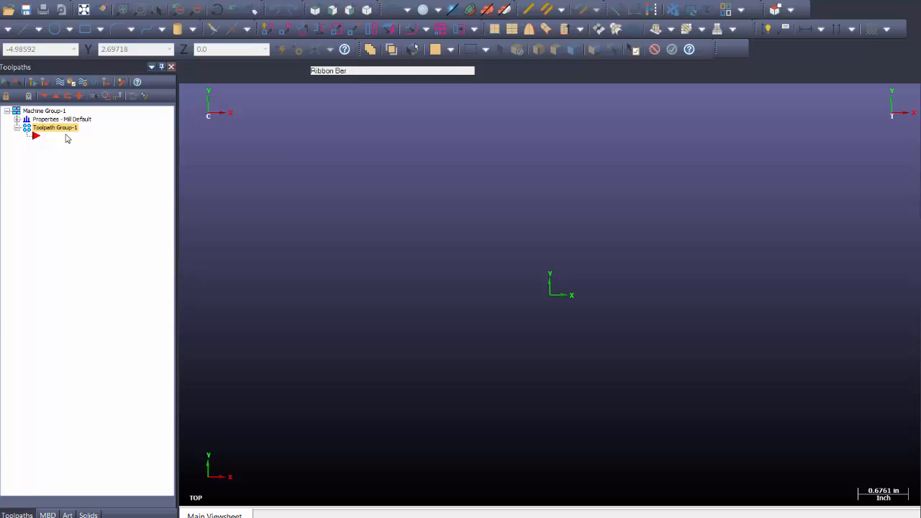
Switch the machine type to Design and delete all operations, groups and tools
{"action": "left_click", "coordinate": [230, 0]}
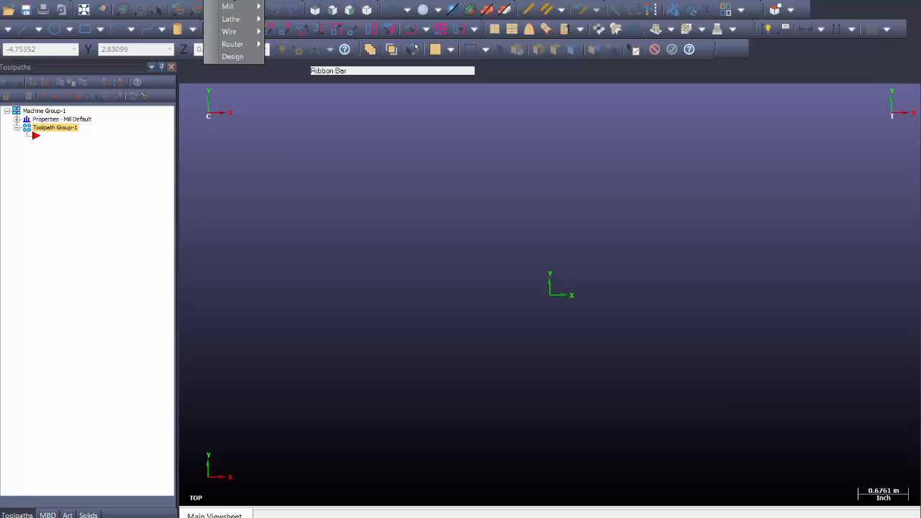
{"action": "left_click", "coordinate": [231, 56]}
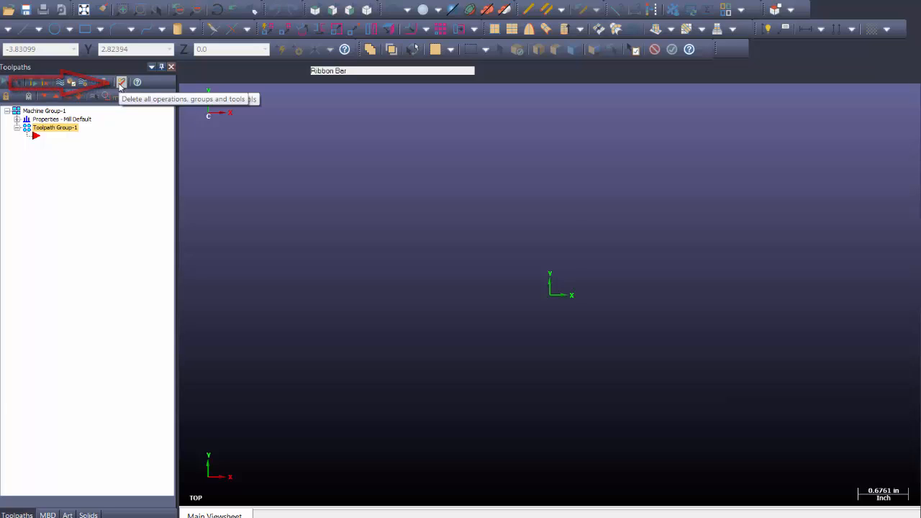
{"action": "left_click", "coordinate": [121, 83]}
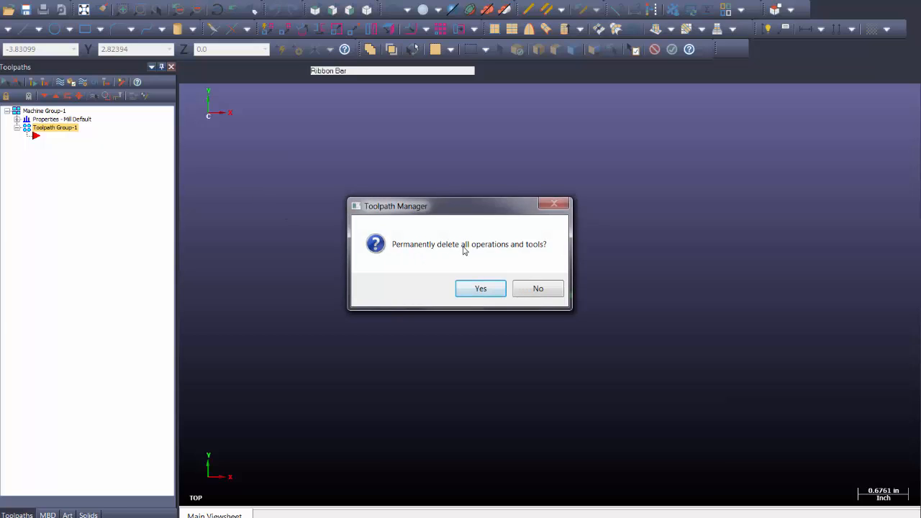
{"action": "left_click", "coordinate": [479, 288]}
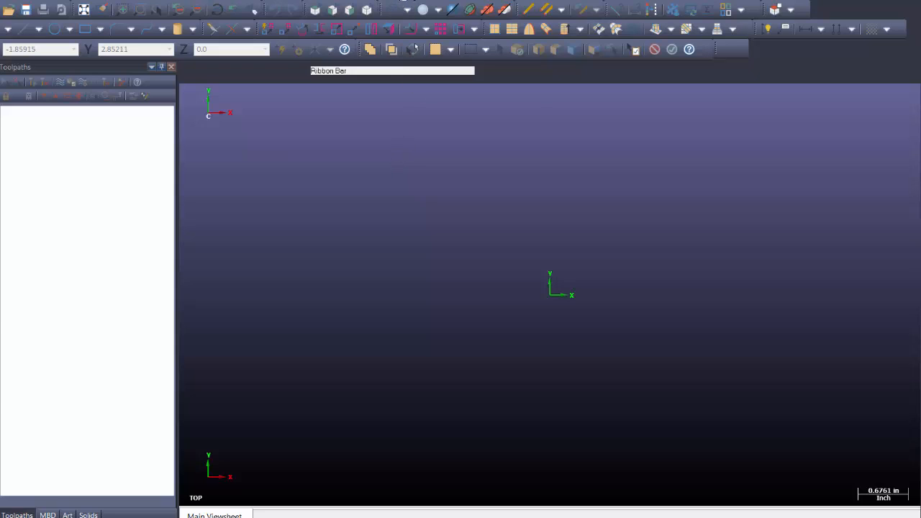
Load MPHAASVX4-AUTO.mmd-8 into the Machine Definition Manager, discarding changes to T.mcx-8
{"action": "left_click", "coordinate": [404, 1]}
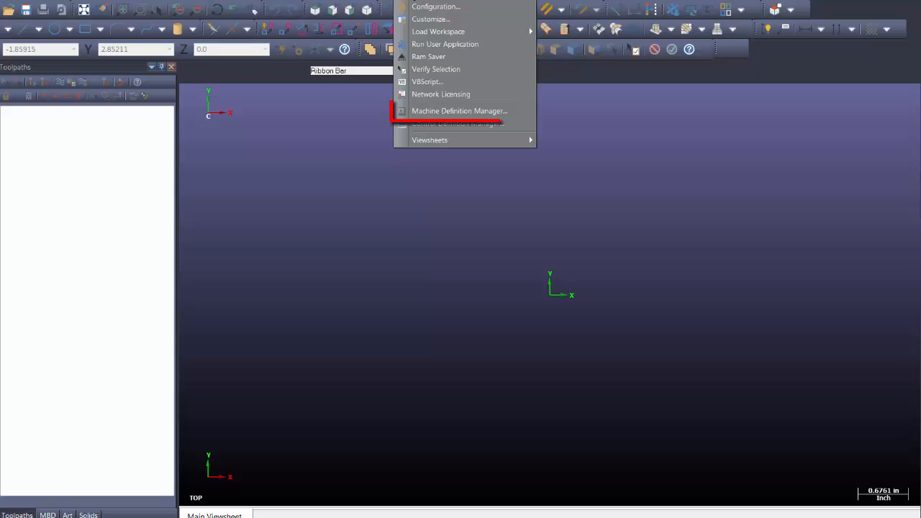
{"action": "left_click", "coordinate": [446, 112]}
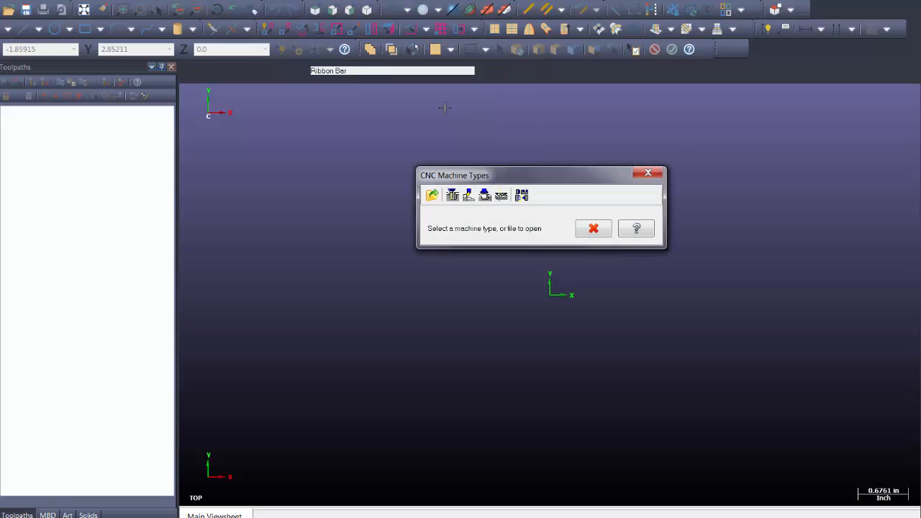
{"action": "left_click_drag", "start_coordinate": [509, 173], "coordinate": [435, 167]}
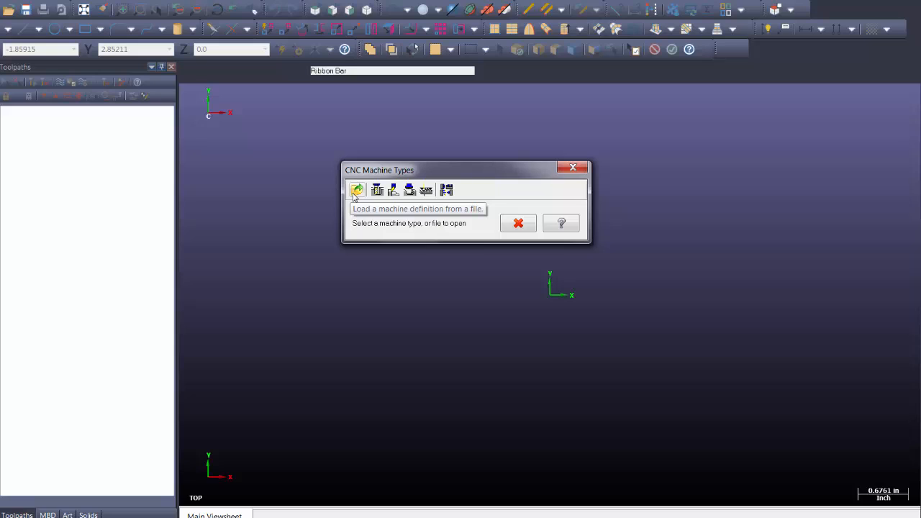
{"action": "left_click", "coordinate": [355, 191]}
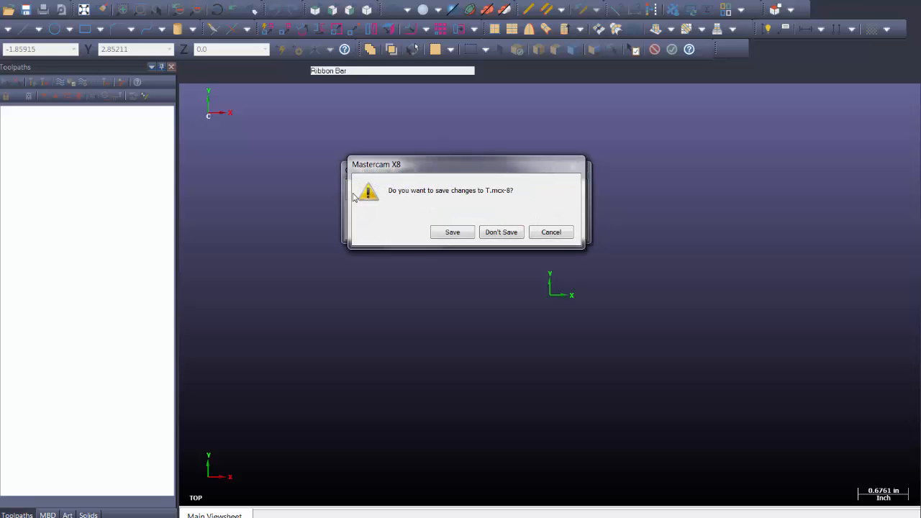
{"action": "left_click", "coordinate": [501, 232]}
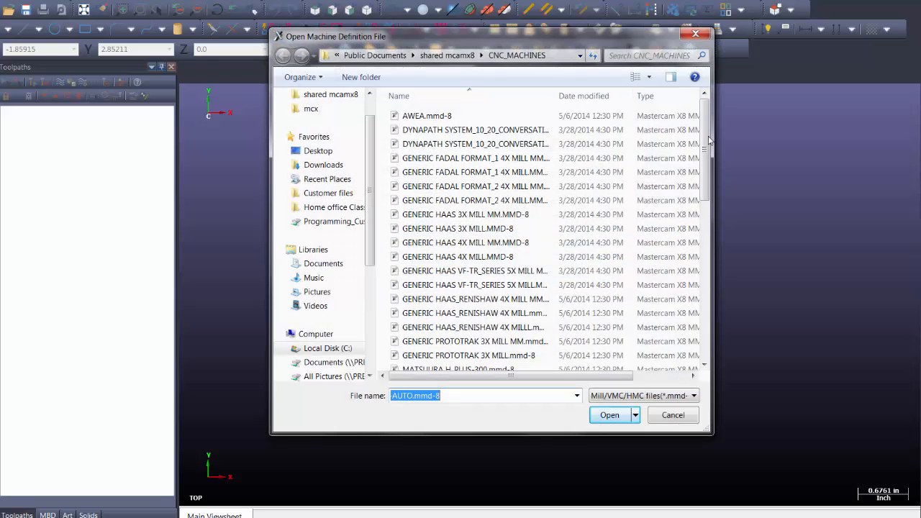
{"action": "left_click_drag", "start_coordinate": [709, 130], "coordinate": [716, 242]}
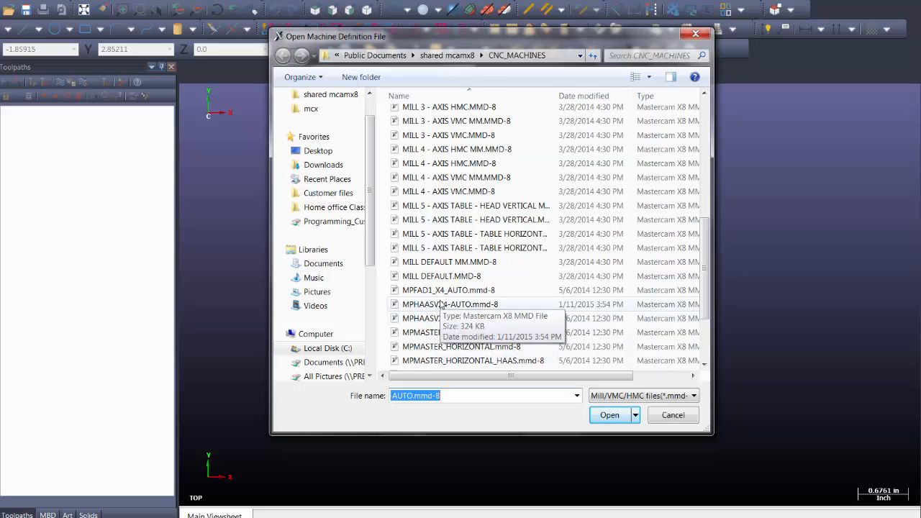
{"action": "left_click", "coordinate": [441, 304]}
{"action": "left_click", "coordinate": [609, 415]}
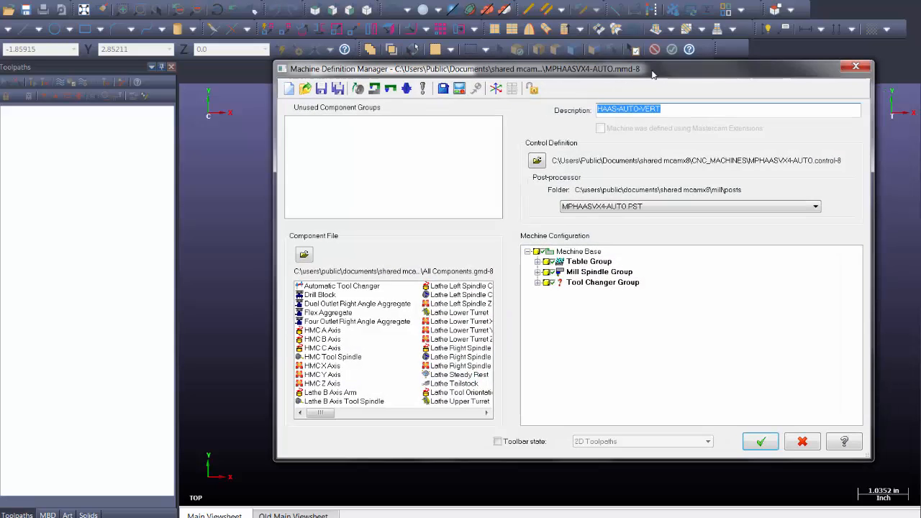
Edit the MPHAASVX4-AUTO control definition and show its Files settings
{"action": "left_click_drag", "start_coordinate": [652, 74], "coordinate": [599, 73]}
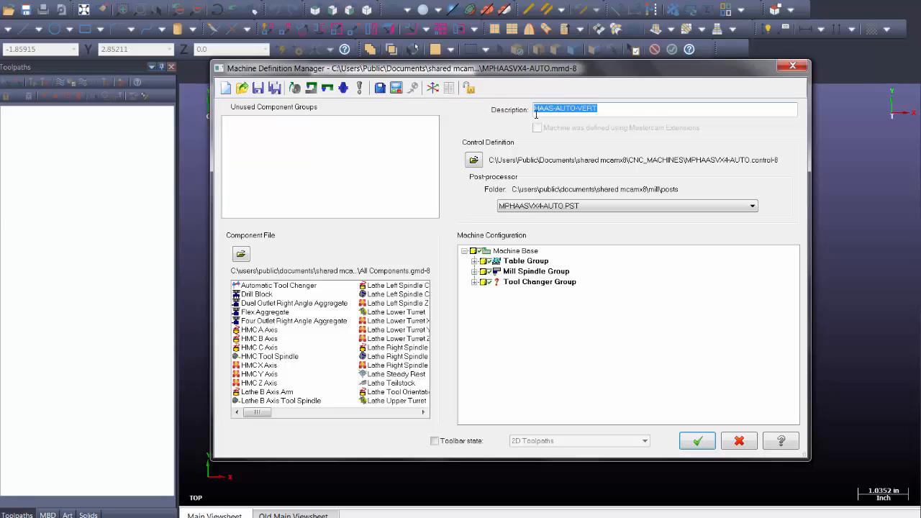
{"action": "left_click", "coordinate": [396, 88]}
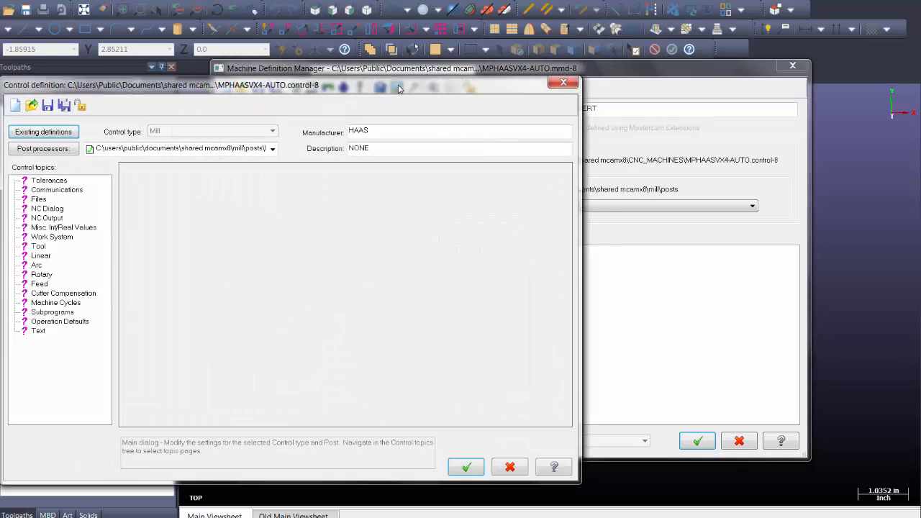
{"action": "left_click_drag", "start_coordinate": [398, 88], "coordinate": [576, 71]}
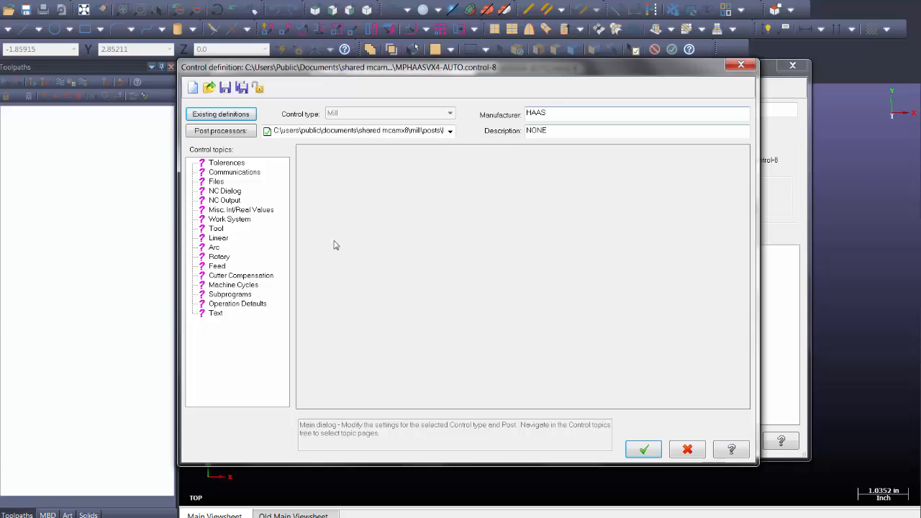
{"action": "left_click", "coordinate": [216, 182]}
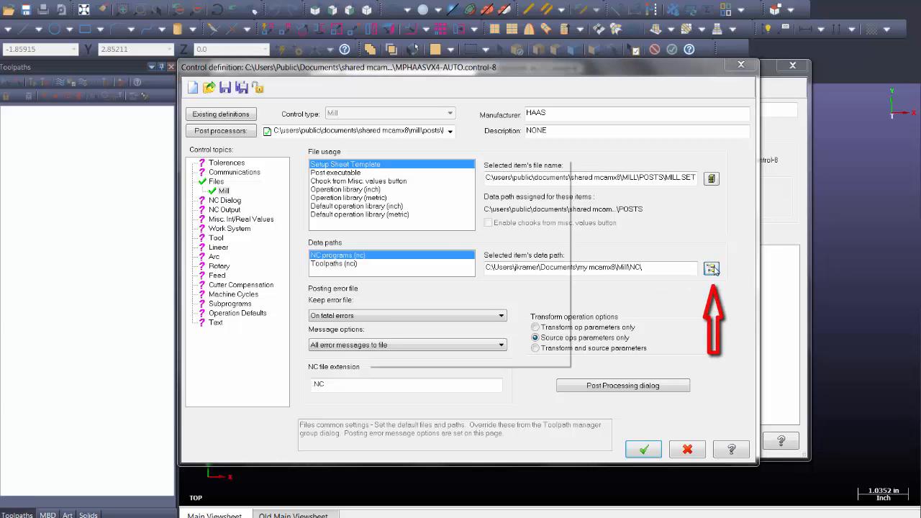
Browse for a new NC programs data path folder, navigating to Local Disk (C:)
{"action": "left_click", "coordinate": [712, 268]}
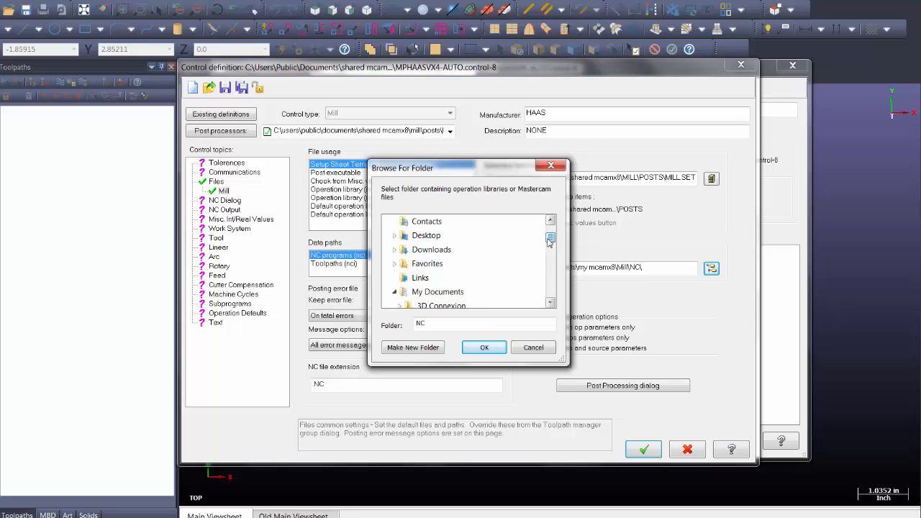
{"action": "left_click_drag", "start_coordinate": [550, 241], "coordinate": [552, 256]}
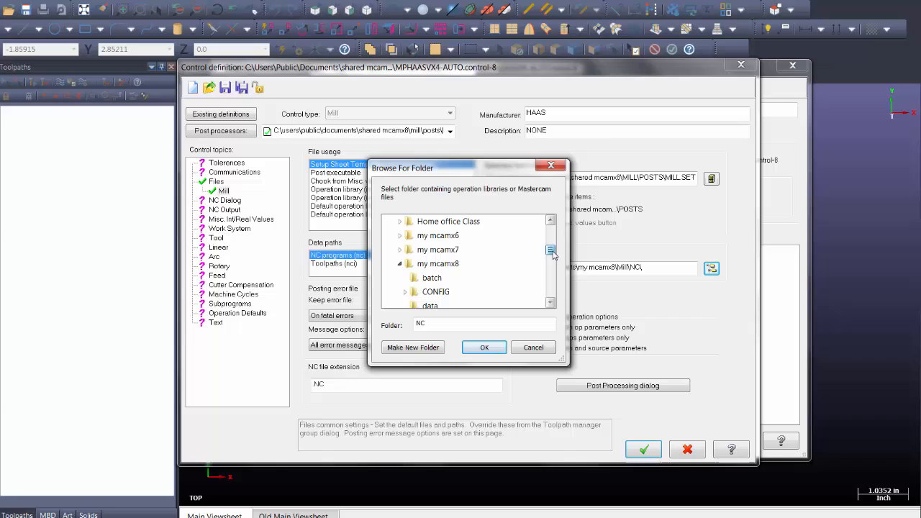
{"action": "left_click", "coordinate": [400, 268]}
{"action": "left_click_drag", "start_coordinate": [551, 256], "coordinate": [552, 282]}
{"action": "left_click", "coordinate": [390, 284]}
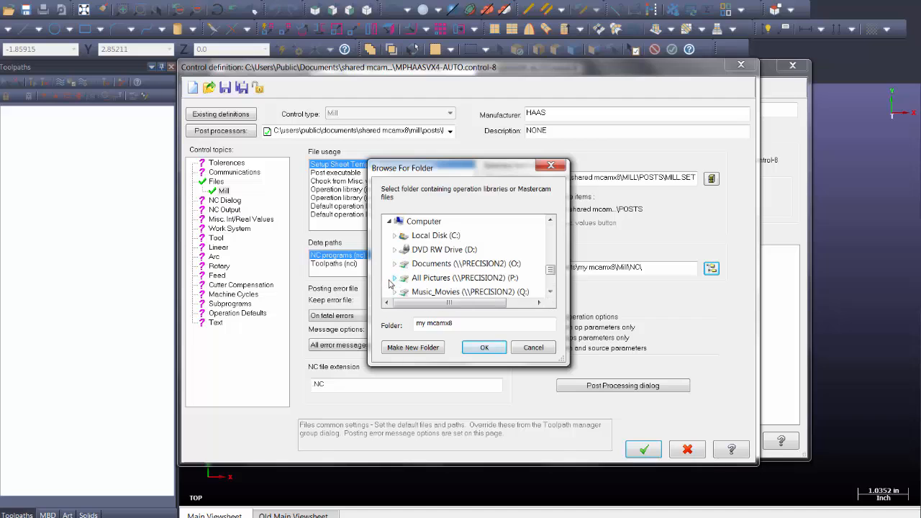
{"action": "double_click", "coordinate": [435, 236]}
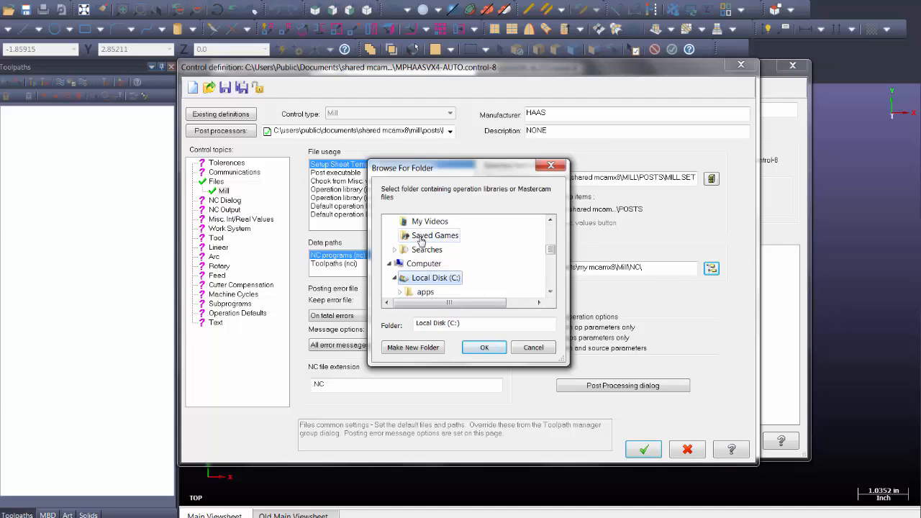
{"action": "left_click", "coordinate": [551, 292]}
{"action": "left_click", "coordinate": [551, 292]}
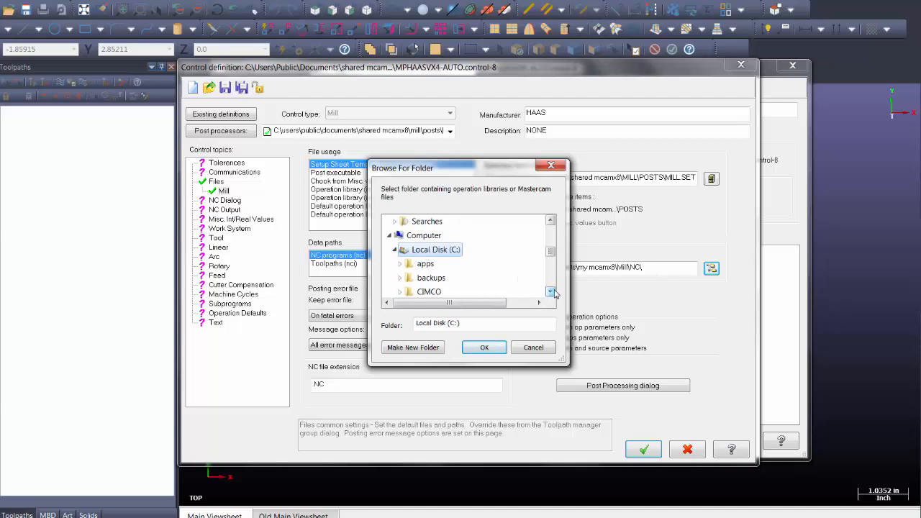
{"action": "left_click", "coordinate": [551, 291]}
{"action": "left_click", "coordinate": [551, 291]}
Set the NC programs data path to C:\Customer files\CNC_Programs\409 and confirm
{"action": "left_click", "coordinate": [551, 291]}
{"action": "left_click", "coordinate": [551, 292]}
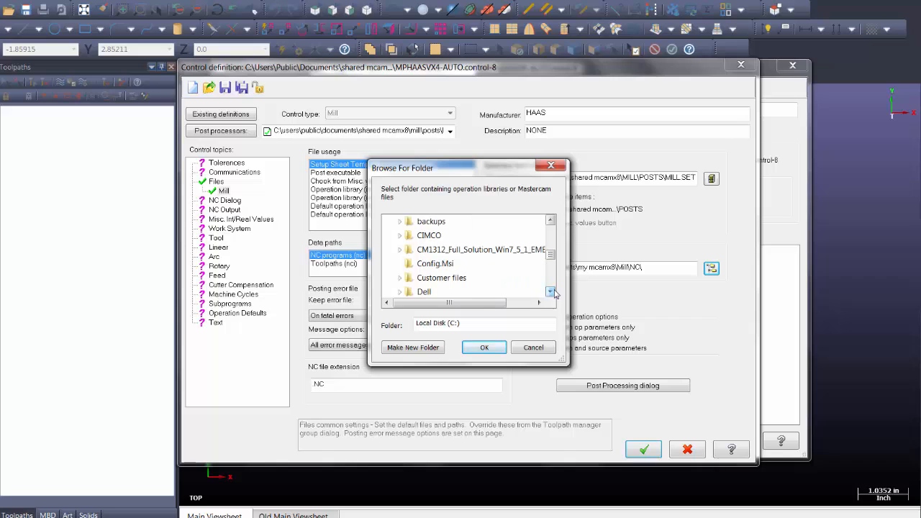
{"action": "double_click", "coordinate": [442, 278]}
{"action": "left_click", "coordinate": [551, 291]}
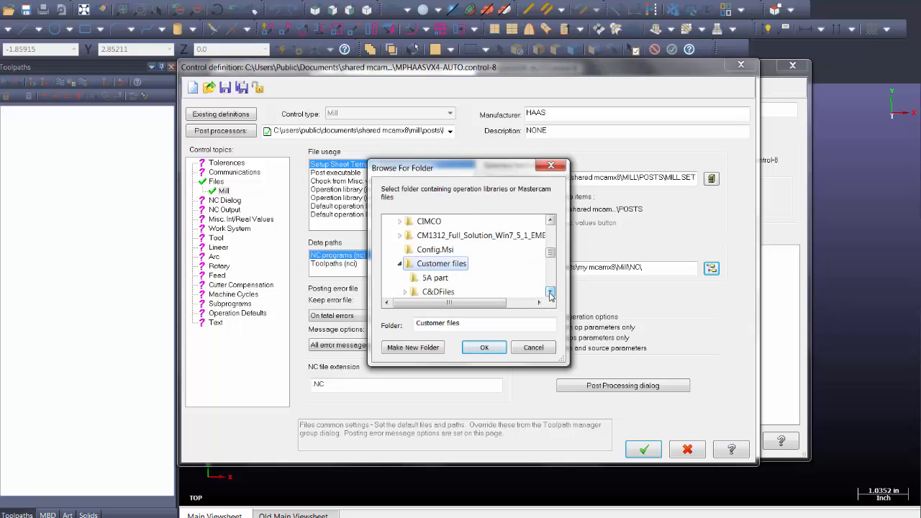
{"action": "left_click", "coordinate": [551, 291]}
{"action": "left_click", "coordinate": [551, 291]}
{"action": "left_click", "coordinate": [552, 292]}
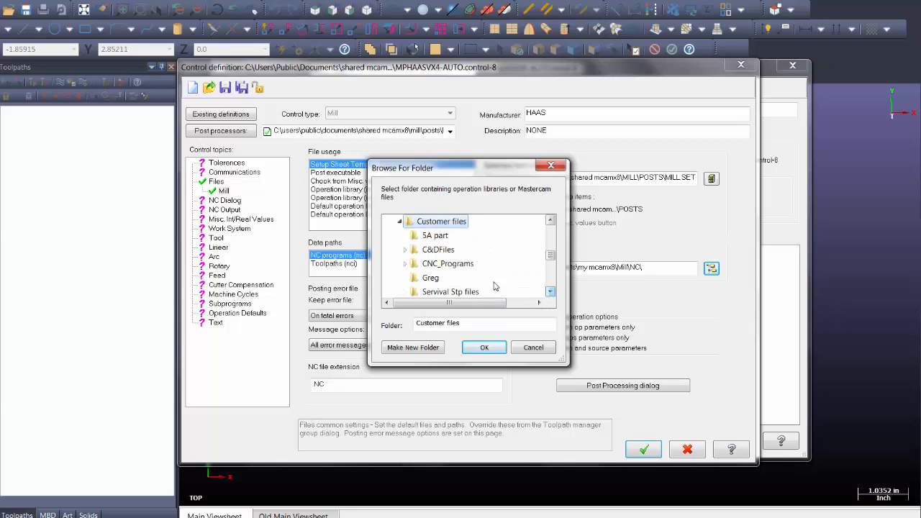
{"action": "double_click", "coordinate": [434, 267]}
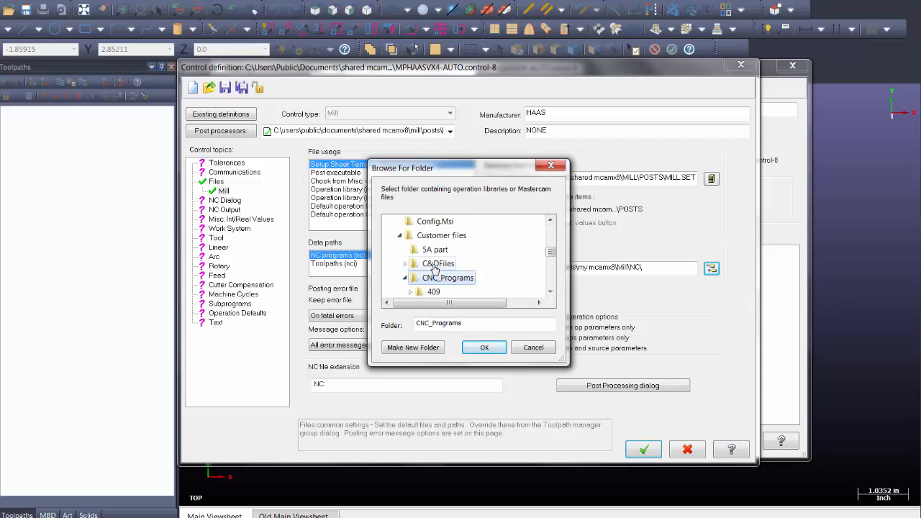
{"action": "left_click", "coordinate": [551, 291]}
{"action": "double_click", "coordinate": [432, 278]}
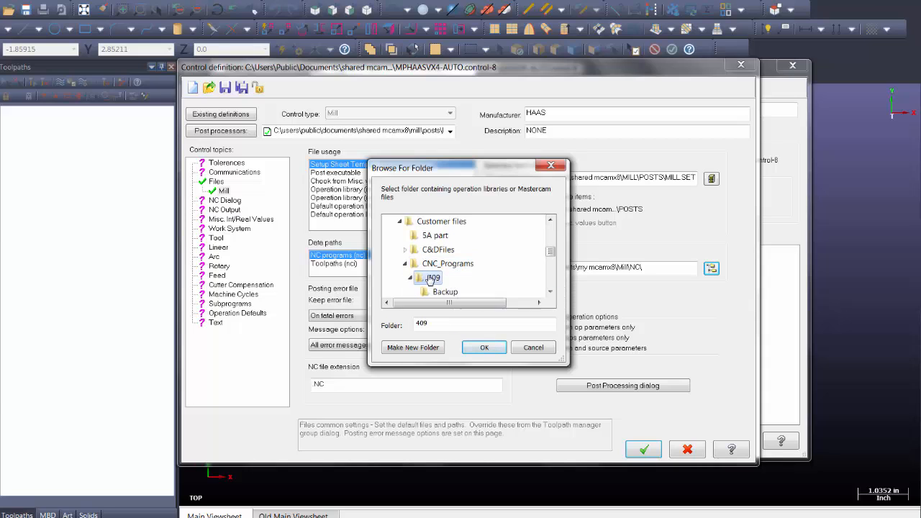
{"action": "left_click", "coordinate": [484, 348]}
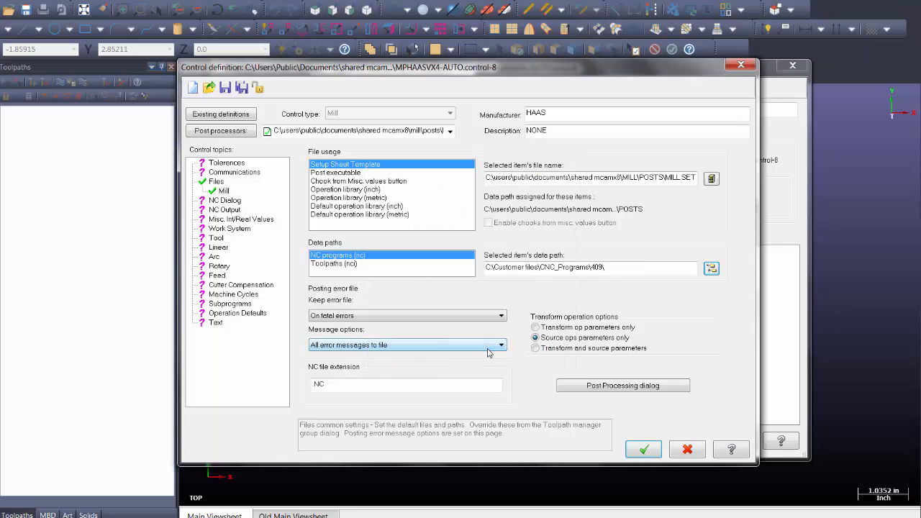
{"action": "left_click", "coordinate": [643, 450]}
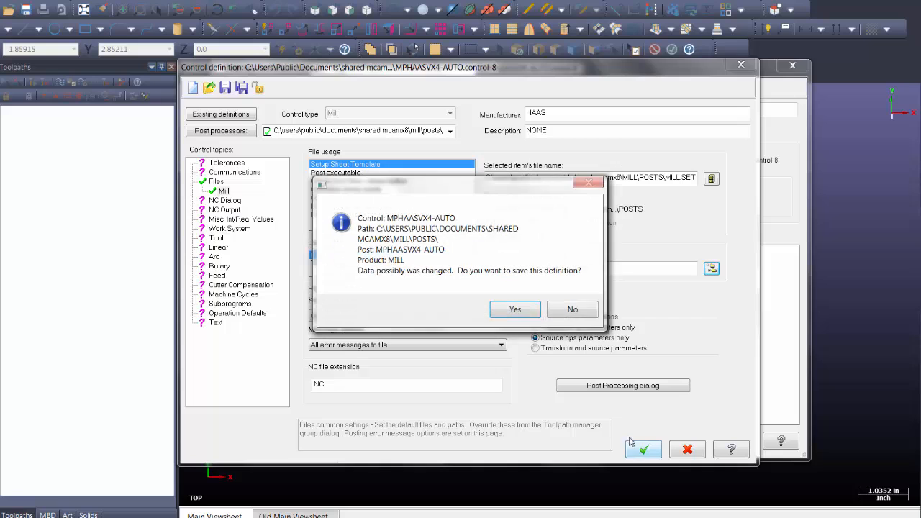
Save the MPHAASVX4-AUTO control and machine definitions and close the manager
{"action": "left_click", "coordinate": [513, 310]}
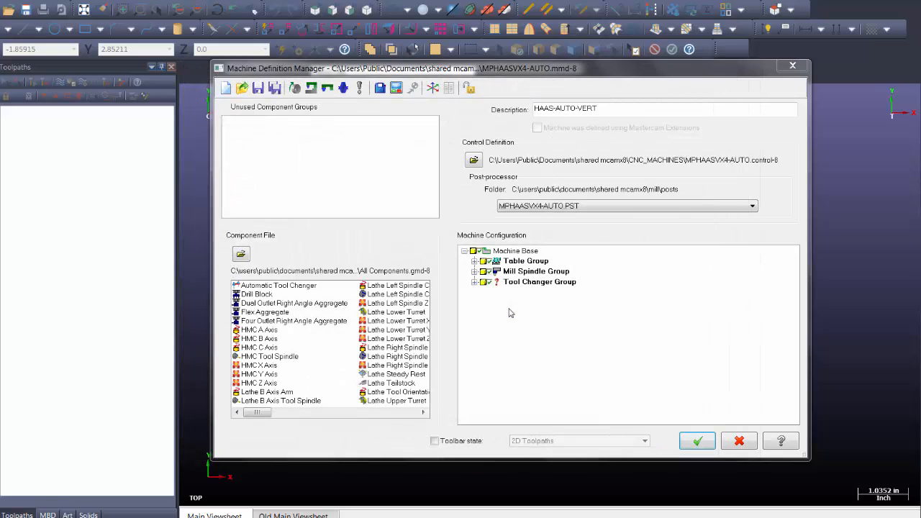
{"action": "left_click", "coordinate": [698, 442]}
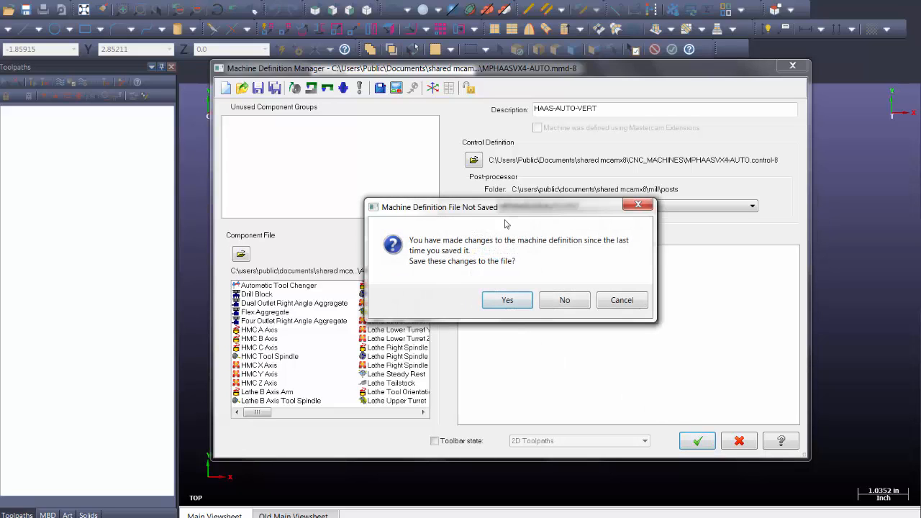
{"action": "left_click", "coordinate": [507, 299]}
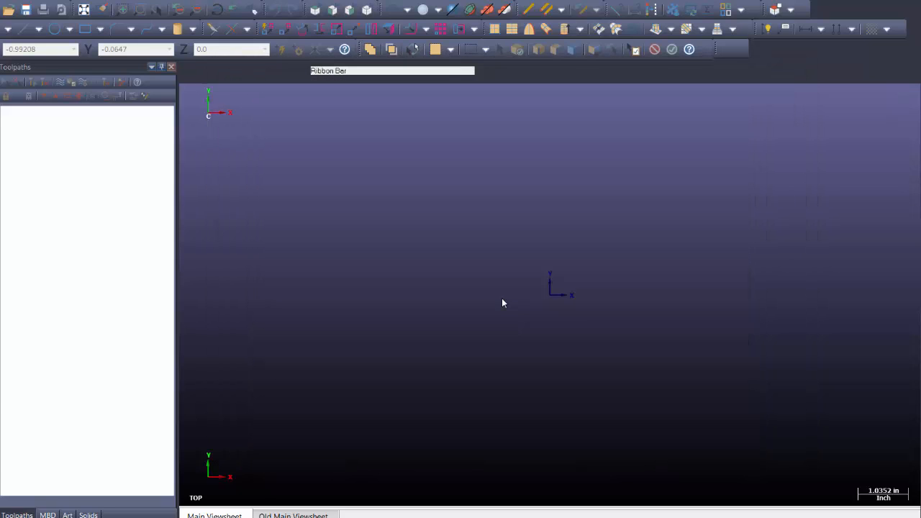
{"action": "left_click", "coordinate": [2, 0]}
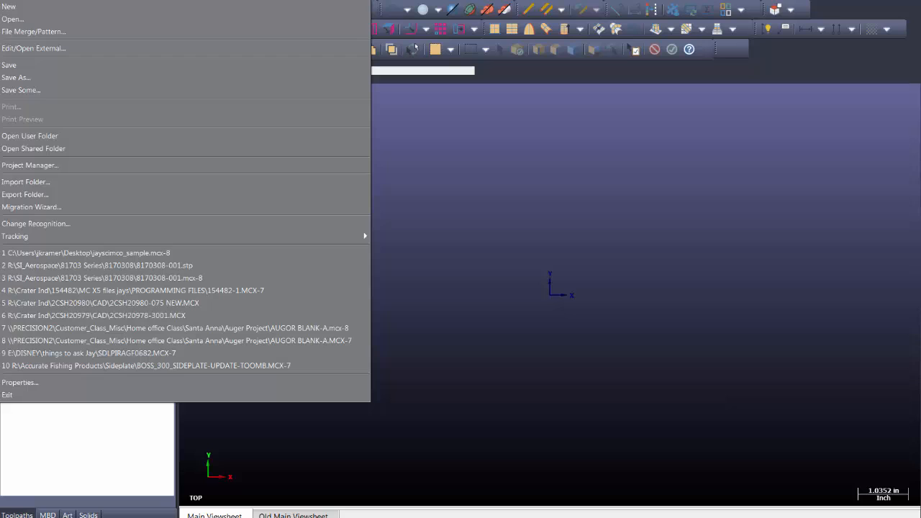
{"action": "left_click", "coordinate": [112, 253]}
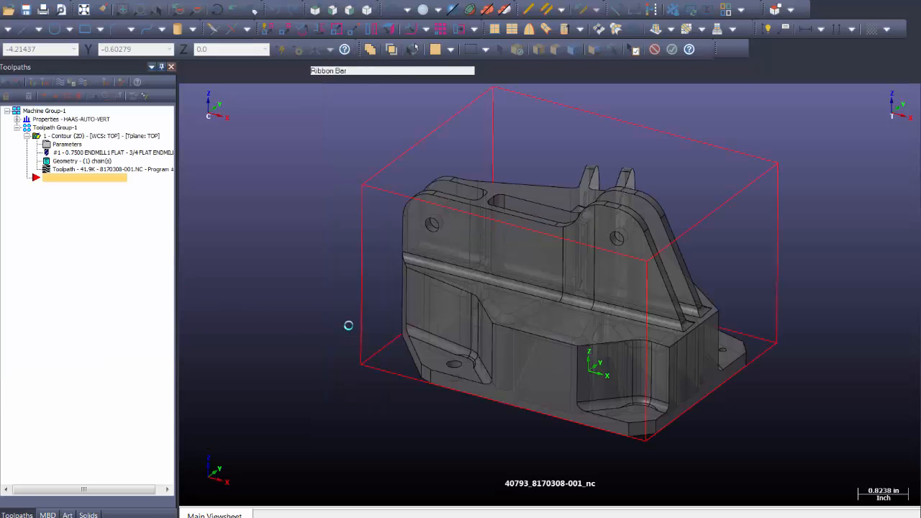
{"action": "left_click", "coordinate": [17, 120]}
{"action": "left_click", "coordinate": [46, 128]}
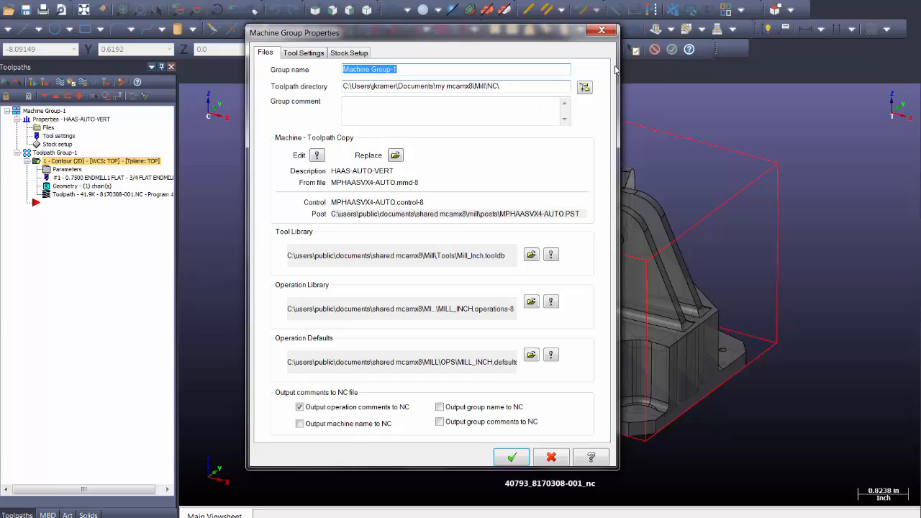
Delete all operations, groups and tools from the reopened part, then open the Mill machine list
{"action": "left_click", "coordinate": [603, 31]}
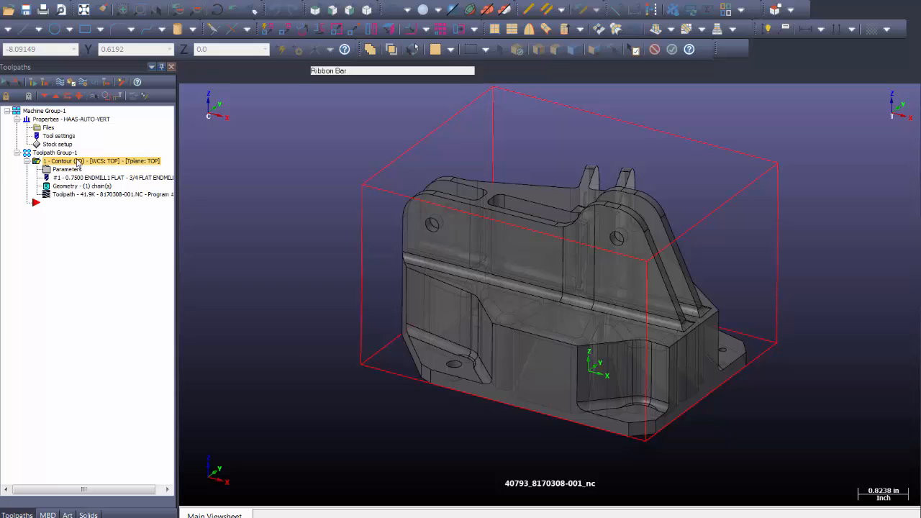
{"action": "left_click", "coordinate": [196, 10]}
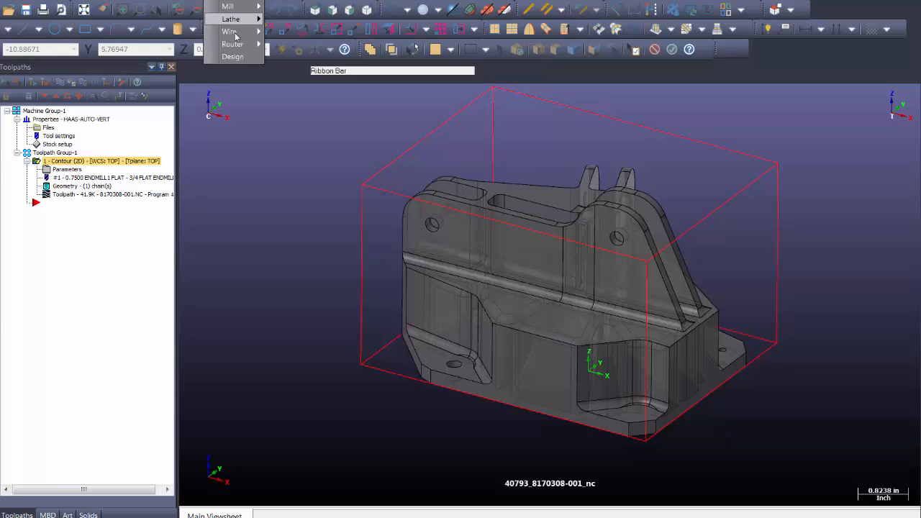
{"action": "left_click", "coordinate": [236, 58]}
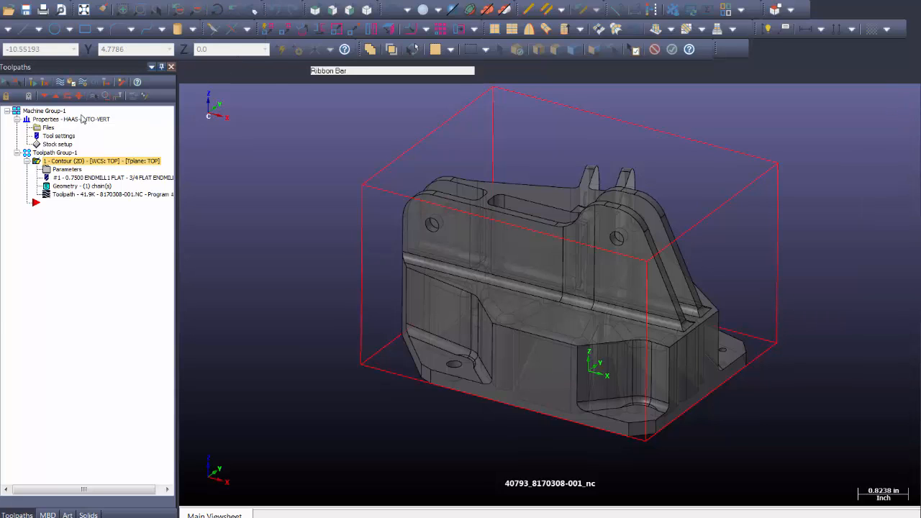
{"action": "left_click", "coordinate": [122, 82]}
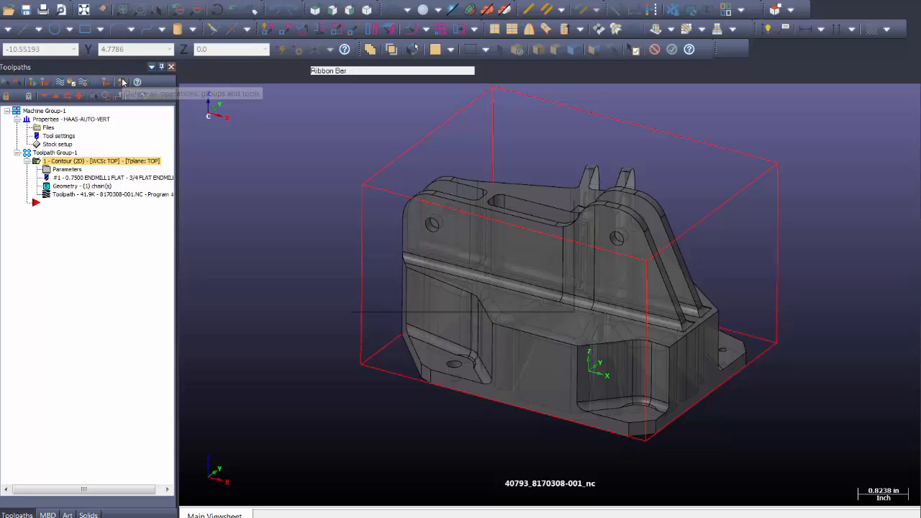
{"action": "left_click", "coordinate": [480, 289]}
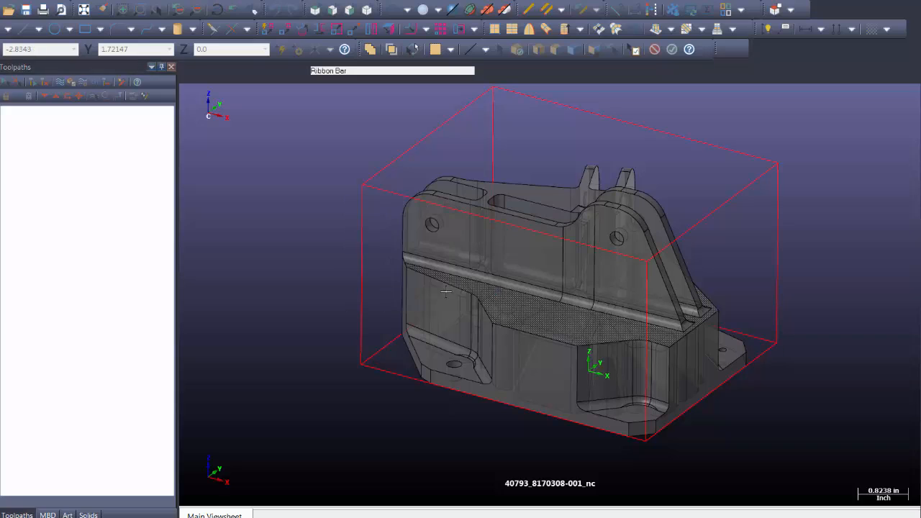
{"action": "left_click", "coordinate": [218, 0]}
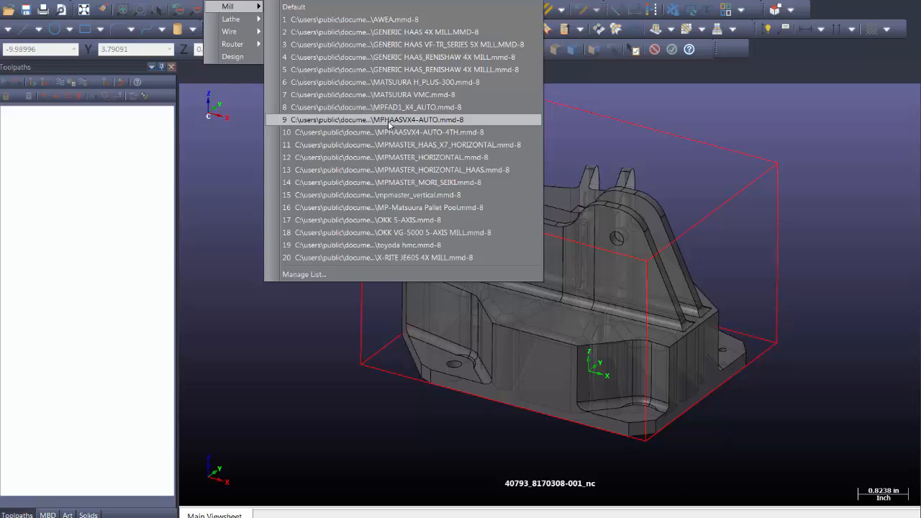
Add an MPHAASVX4-AUTO mill machine group and confirm its toolpath directory is CNC_Programs\409
{"action": "left_click", "coordinate": [390, 120]}
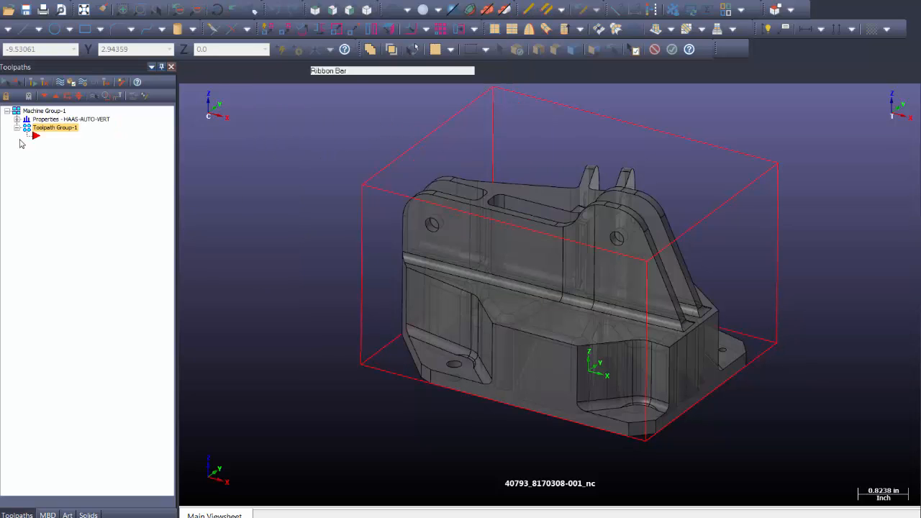
{"action": "left_click", "coordinate": [17, 119]}
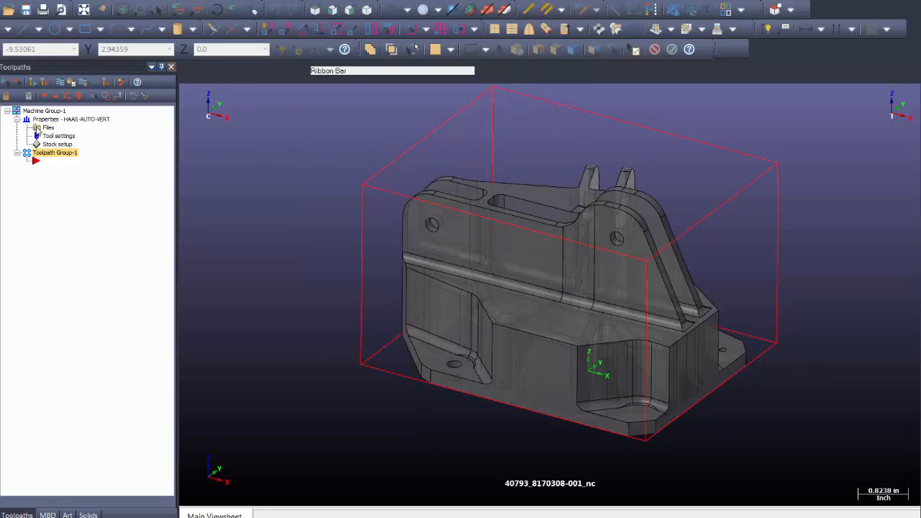
{"action": "left_click", "coordinate": [36, 128]}
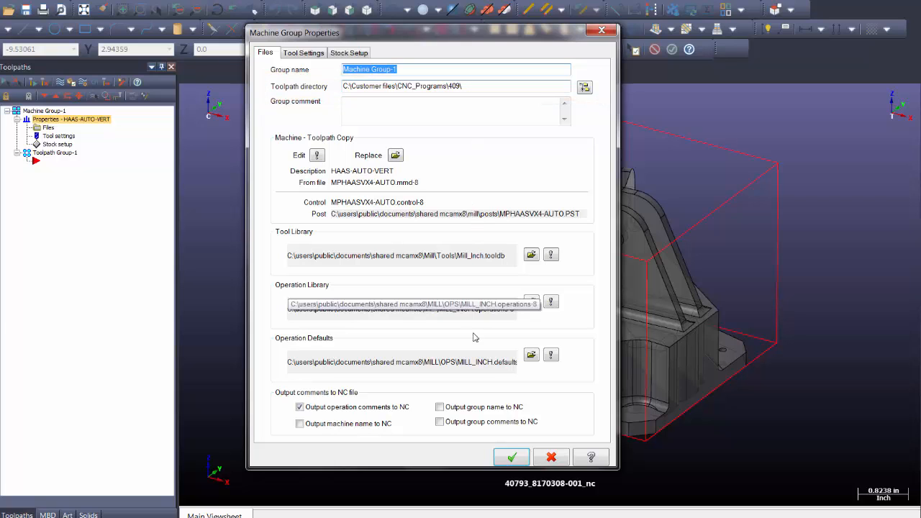
{"action": "left_click", "coordinate": [521, 459]}
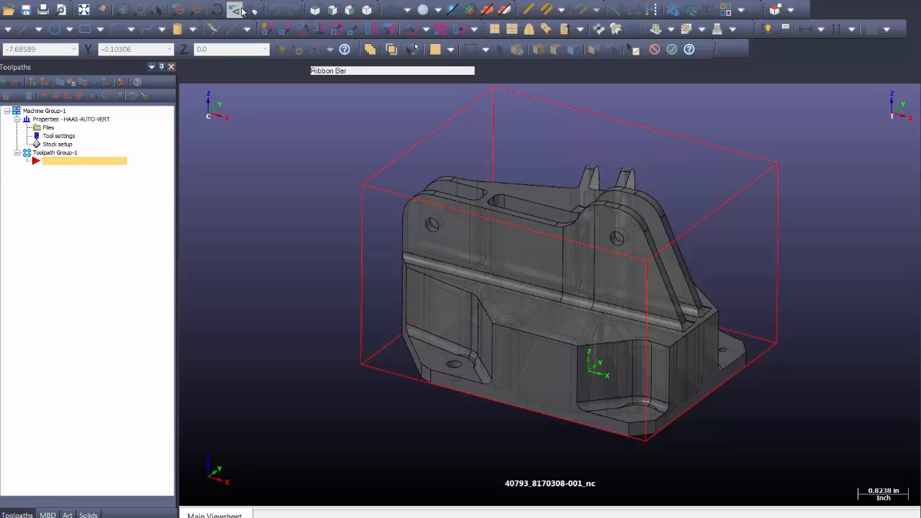
Create a Contour toolpath with the default NC name, loop-chained around the part's upper face
{"action": "left_click", "coordinate": [266, 5]}
{"action": "left_click", "coordinate": [279, 6]}
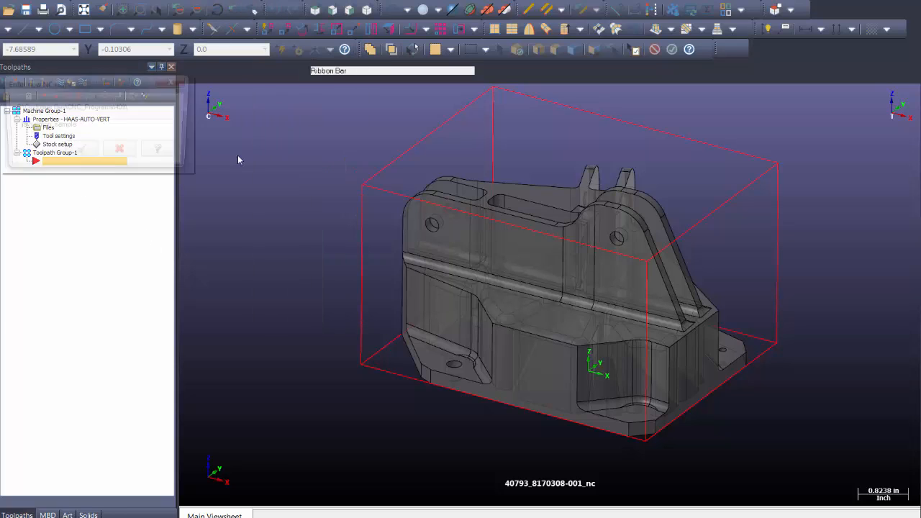
{"action": "left_click", "coordinate": [77, 153]}
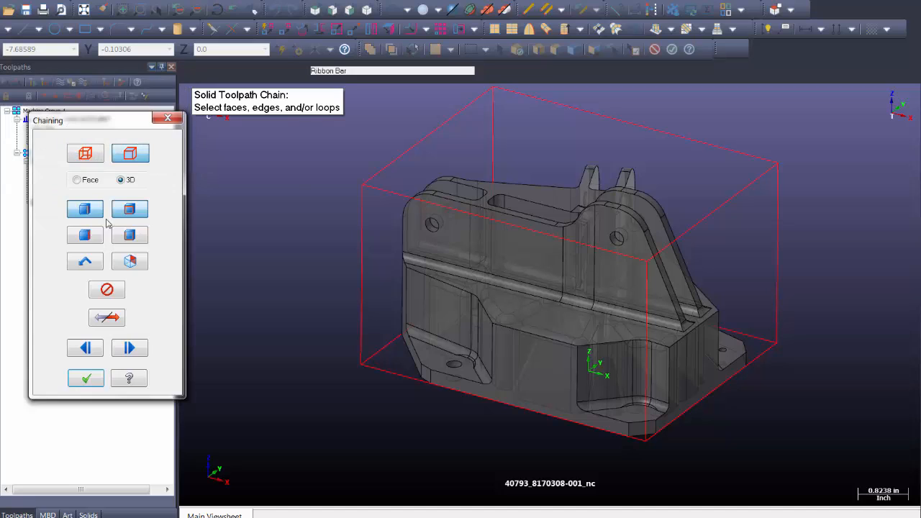
{"action": "left_click", "coordinate": [117, 208]}
{"action": "left_click", "coordinate": [598, 435]}
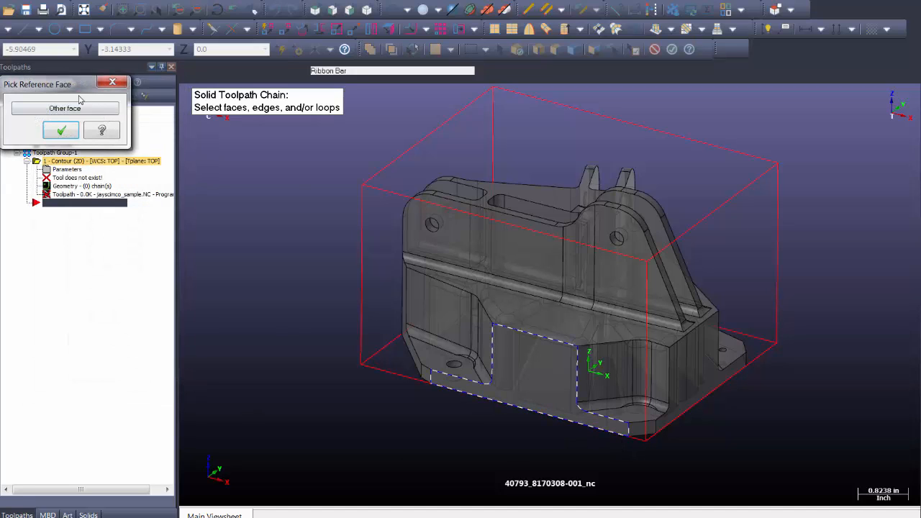
{"action": "left_click", "coordinate": [81, 108]}
{"action": "left_click", "coordinate": [70, 135]}
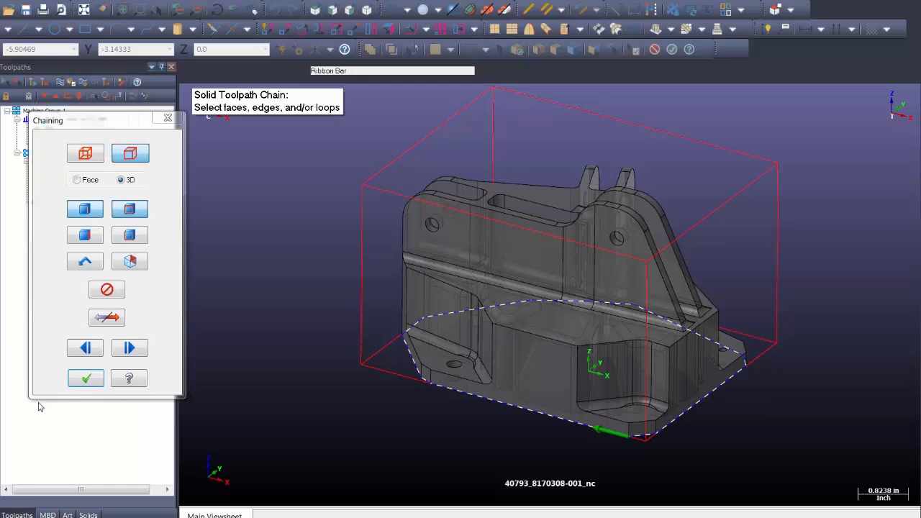
{"action": "left_click", "coordinate": [85, 379]}
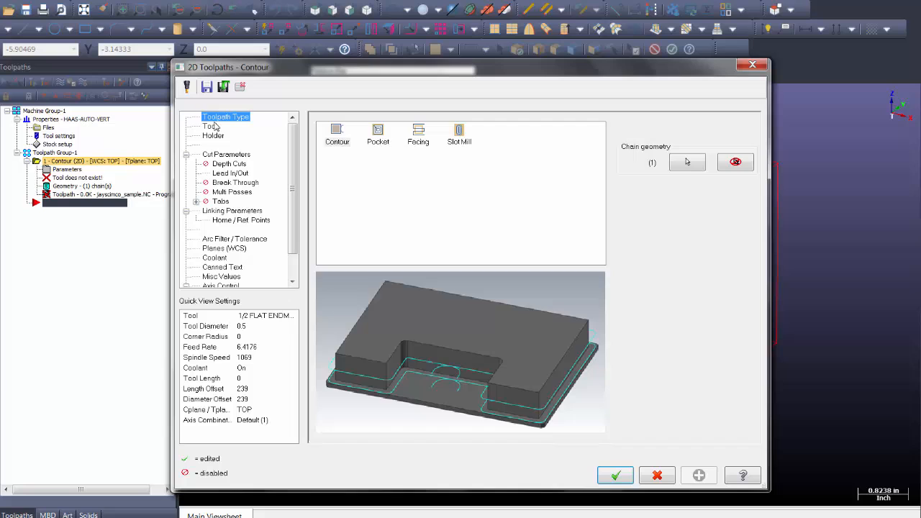
Select tool 294, the 3/4 flat endmill, for the contour toolpath
{"action": "left_click", "coordinate": [215, 128]}
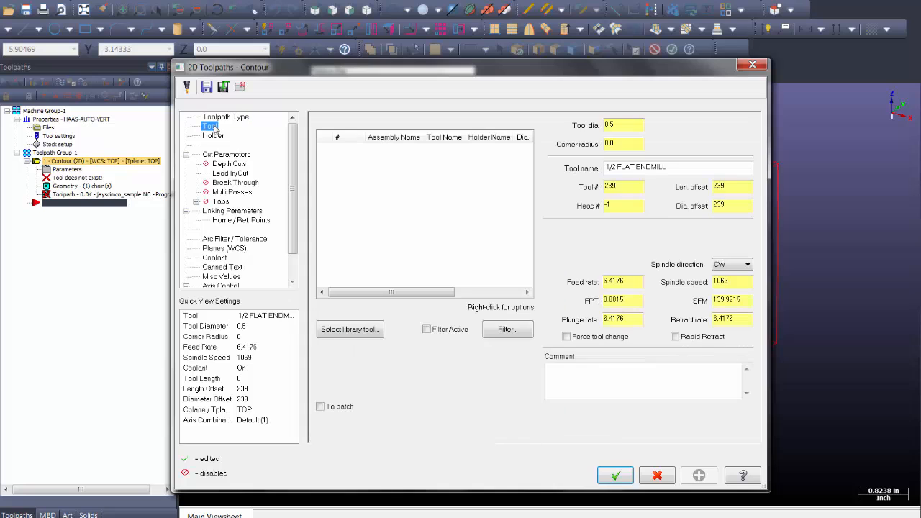
{"action": "left_click", "coordinate": [352, 331]}
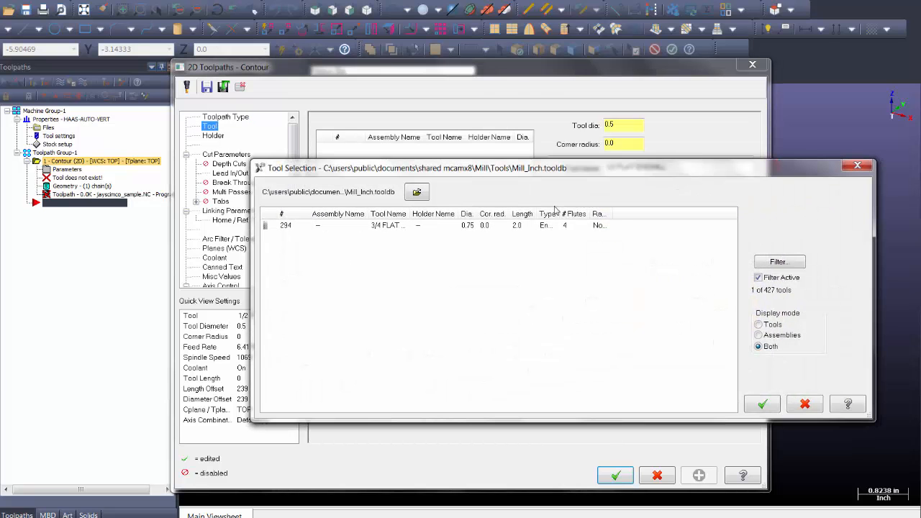
{"action": "left_click", "coordinate": [419, 228]}
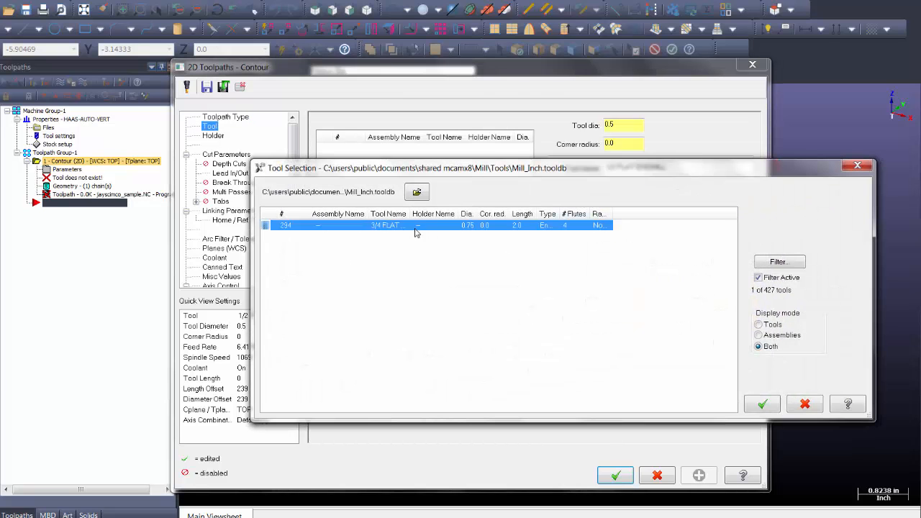
{"action": "left_click", "coordinate": [761, 406]}
Give the tool holder B2E4-0562
{"action": "left_click", "coordinate": [213, 135]}
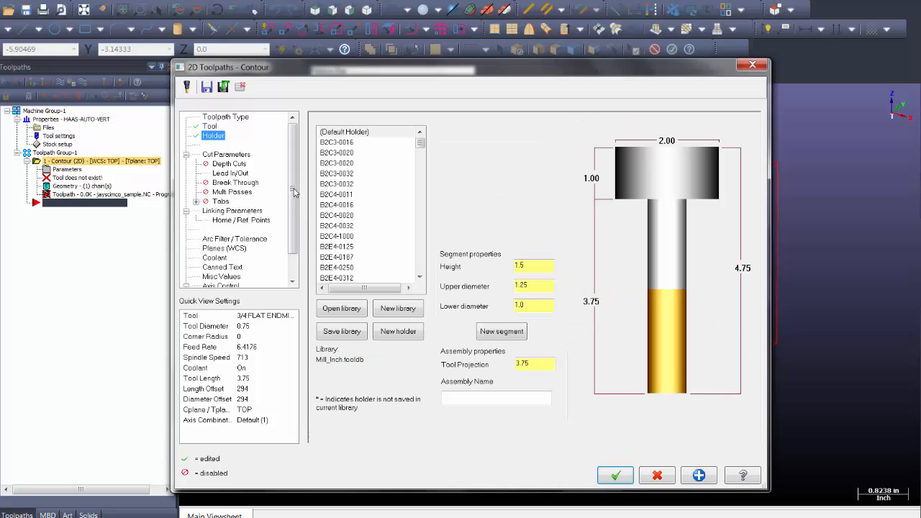
{"action": "left_click", "coordinate": [343, 143]}
{"action": "left_click", "coordinate": [344, 154]}
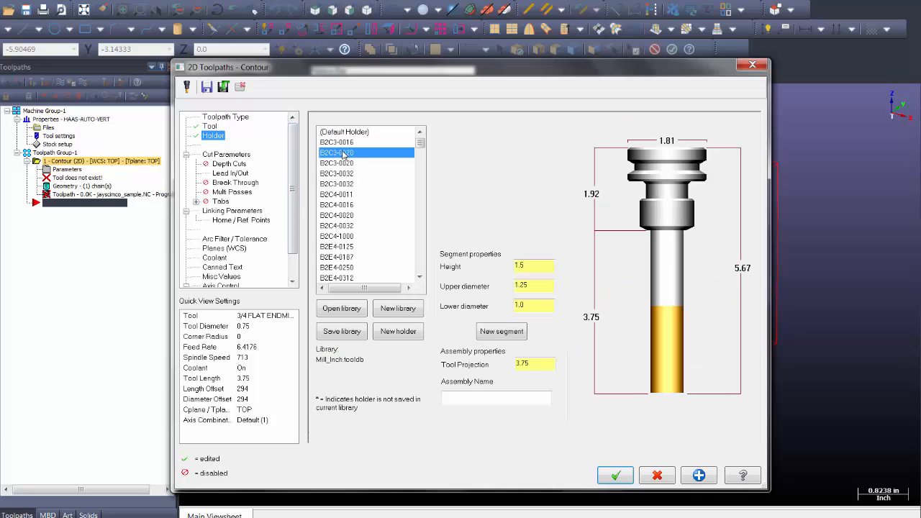
{"action": "key", "text": "Down"}
{"action": "key", "text": "Down"}
{"action": "key", "text": "Down"}
{"action": "key", "text": "Down"}
{"action": "key", "text": "Down"}
{"action": "key", "text": "Down"}
{"action": "key", "text": "Down"}
{"action": "key", "text": "Down"}
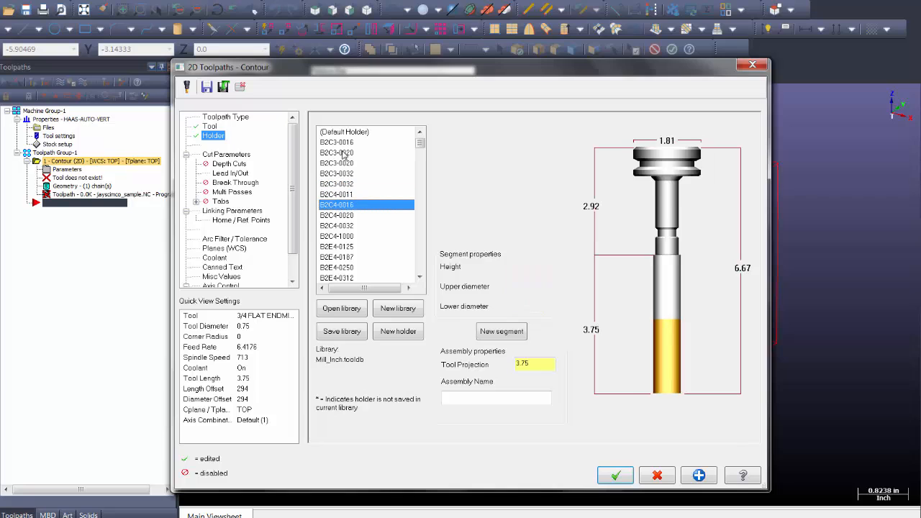
{"action": "key", "text": "Down"}
{"action": "key", "text": "Down"}
{"action": "key", "text": "Down"}
{"action": "key", "text": "Down"}
{"action": "key", "text": "Down"}
{"action": "key", "text": "Down"}
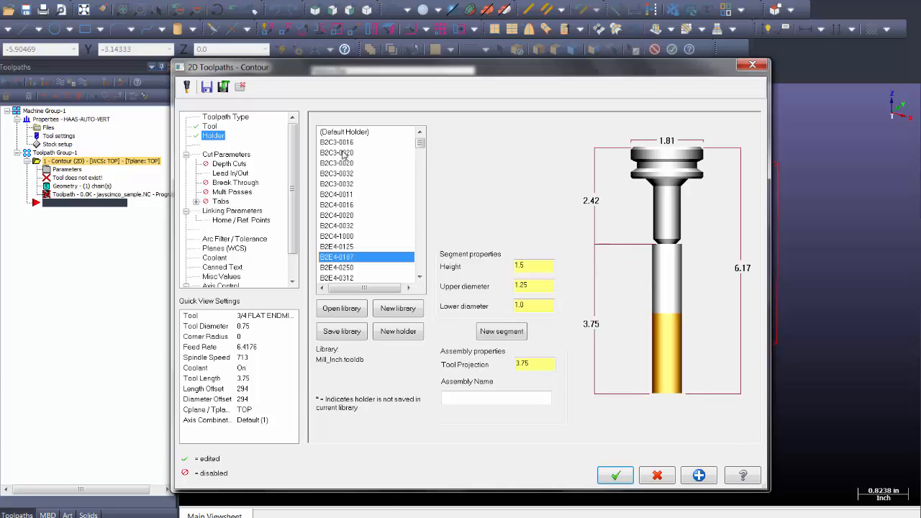
{"action": "key", "text": "Down"}
{"action": "key", "text": "Down"}
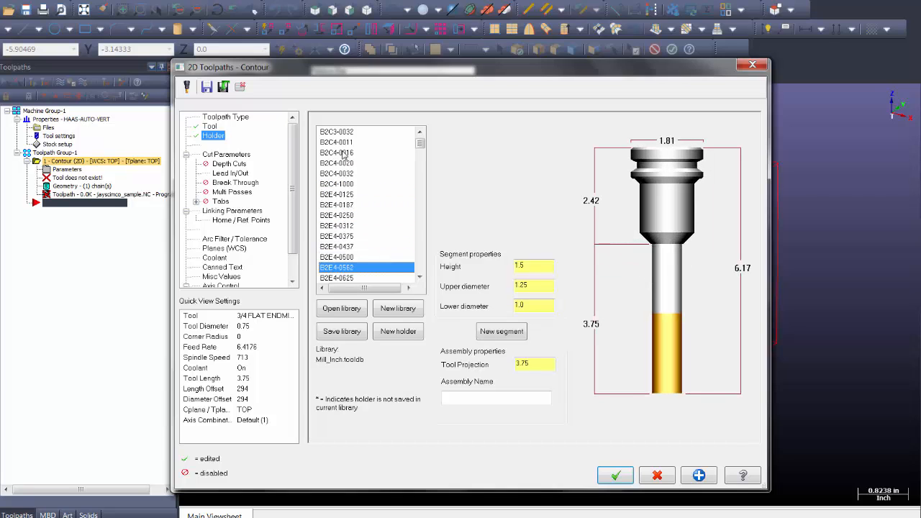
{"action": "left_click", "coordinate": [238, 156]}
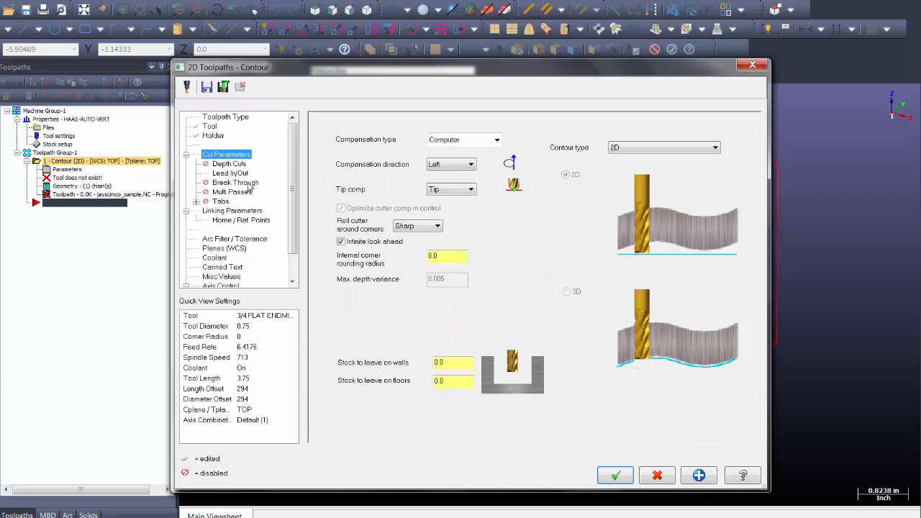
Enable depth cuts with a 0.5 max rough step
{"action": "left_click", "coordinate": [239, 166]}
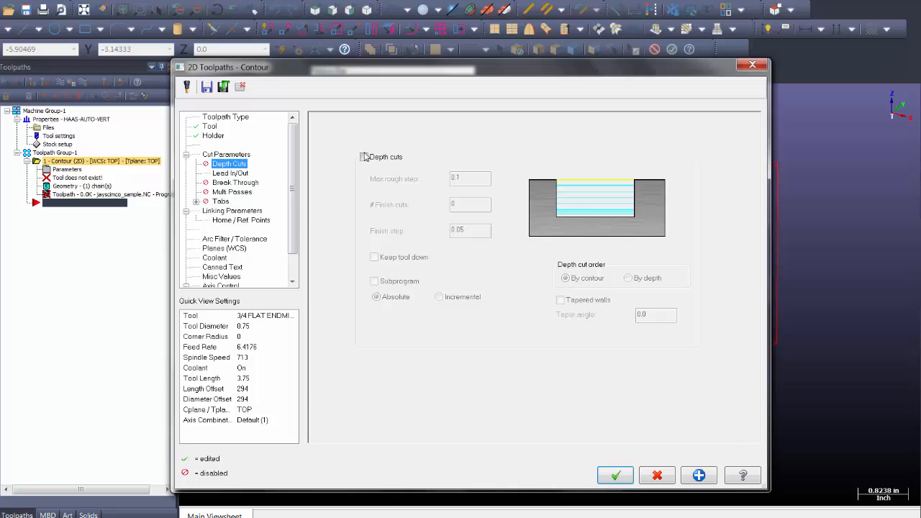
{"action": "left_click", "coordinate": [364, 157]}
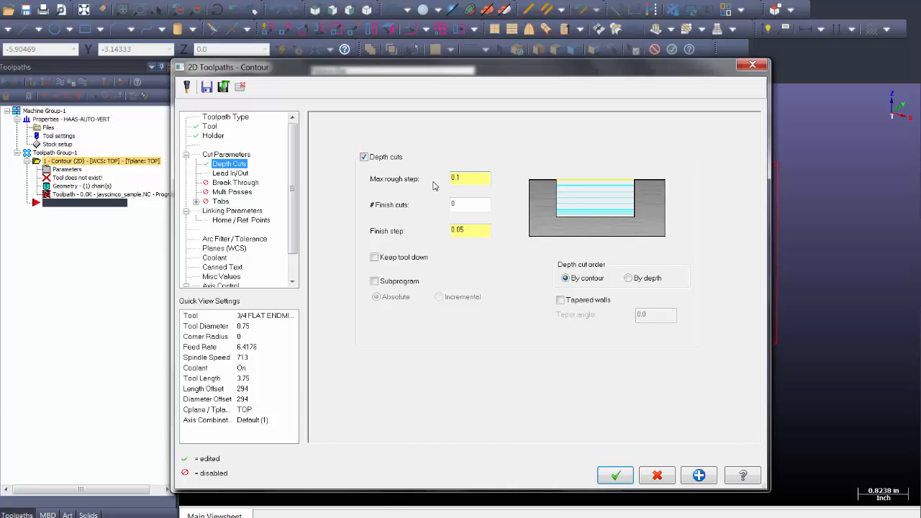
{"action": "key", "text": "Tab"}
{"action": "type", "text": "0.5"}
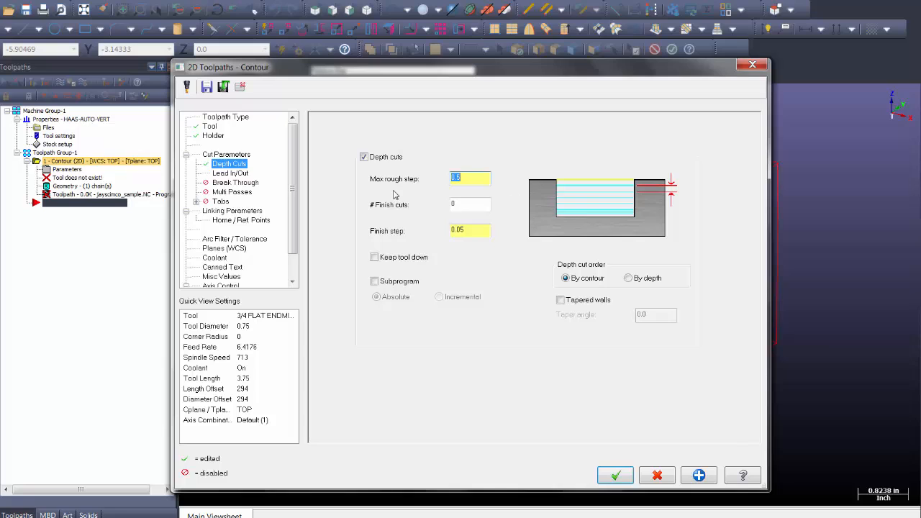
Set entry lead to 50% line length and 30% arc radius, copied to the exit
{"action": "left_click", "coordinate": [232, 174]}
{"action": "double_click", "coordinate": [400, 185]}
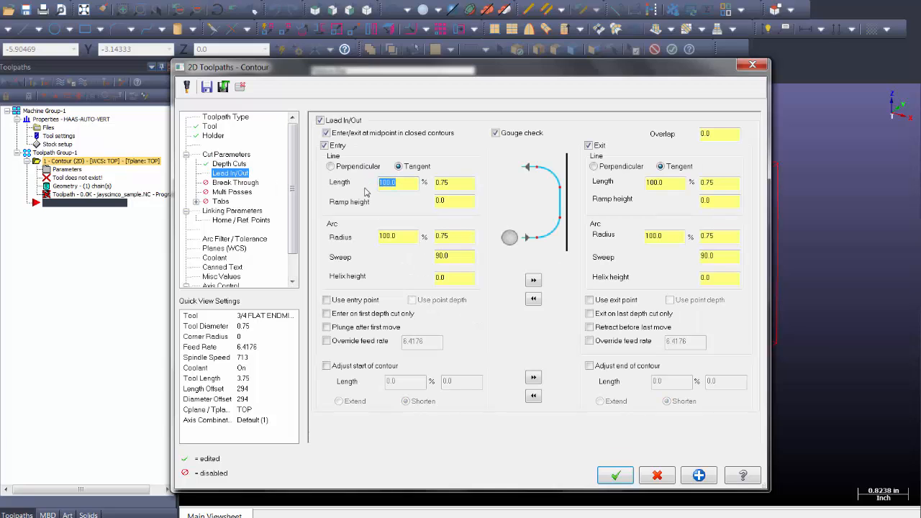
{"action": "type", "text": "50"}
{"action": "key", "text": "Tab"}
{"action": "key", "text": "Tab"}
{"action": "key", "text": "Tab"}
{"action": "type", "text": "30"}
{"action": "key", "text": "Tab"}
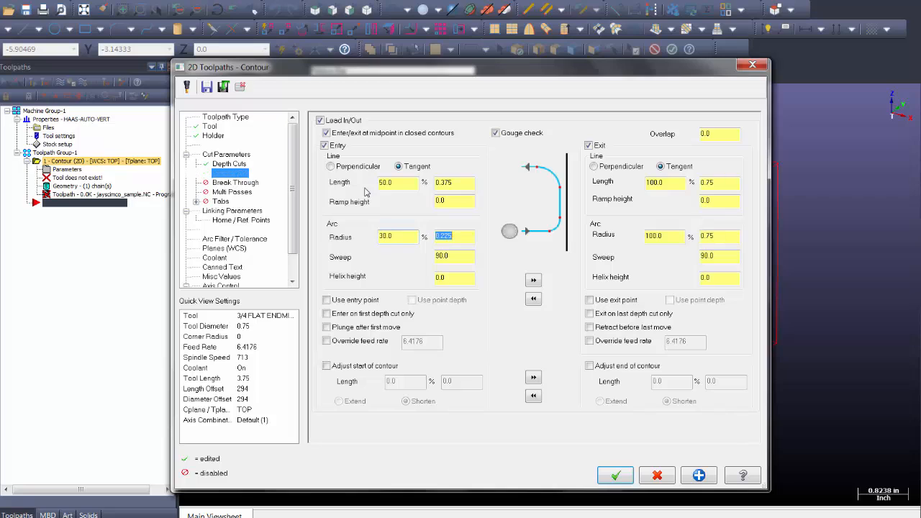
{"action": "left_click", "coordinate": [534, 281]}
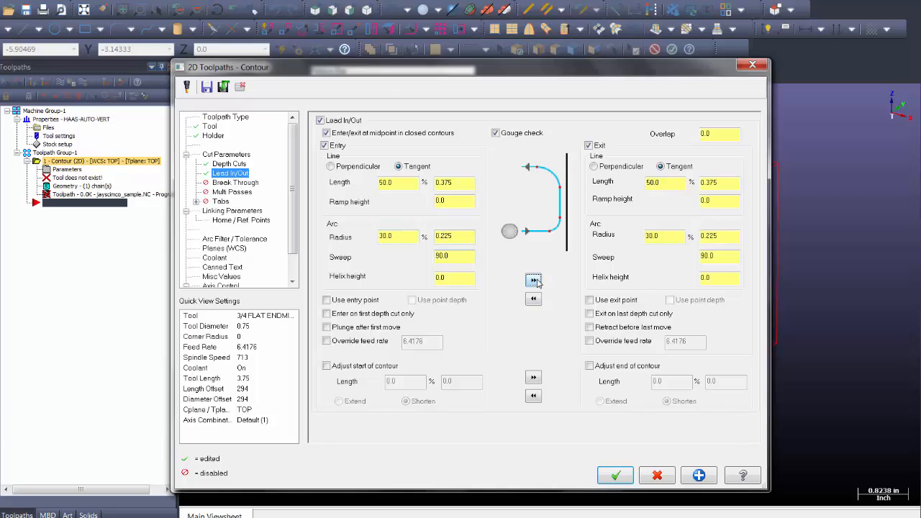
{"action": "left_click", "coordinate": [227, 210]}
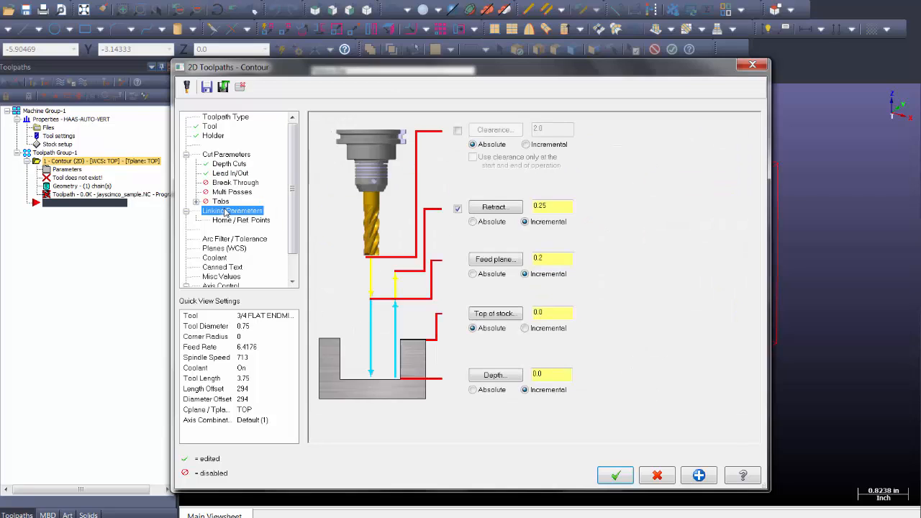
Set clearance to 1.0 incremental and top of stock to 3.305 from the stock corner, then apply
{"action": "left_click", "coordinate": [457, 130]}
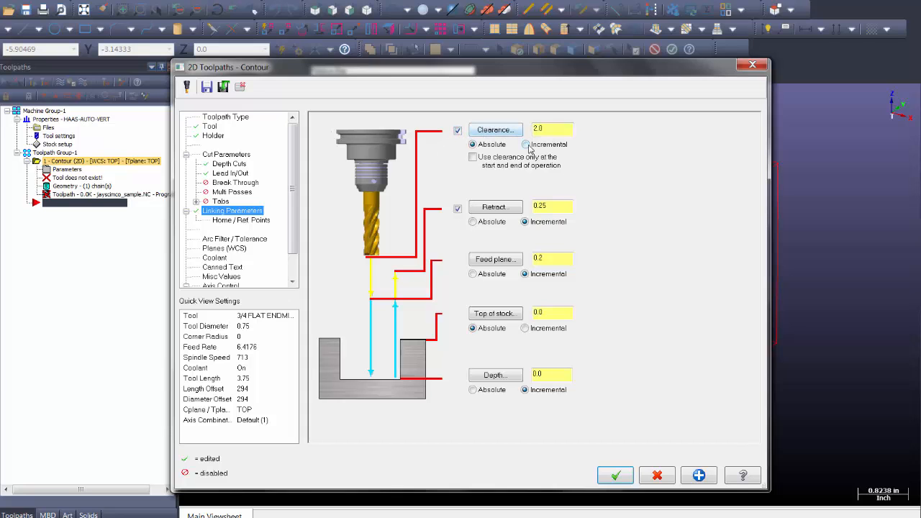
{"action": "left_click", "coordinate": [517, 132]}
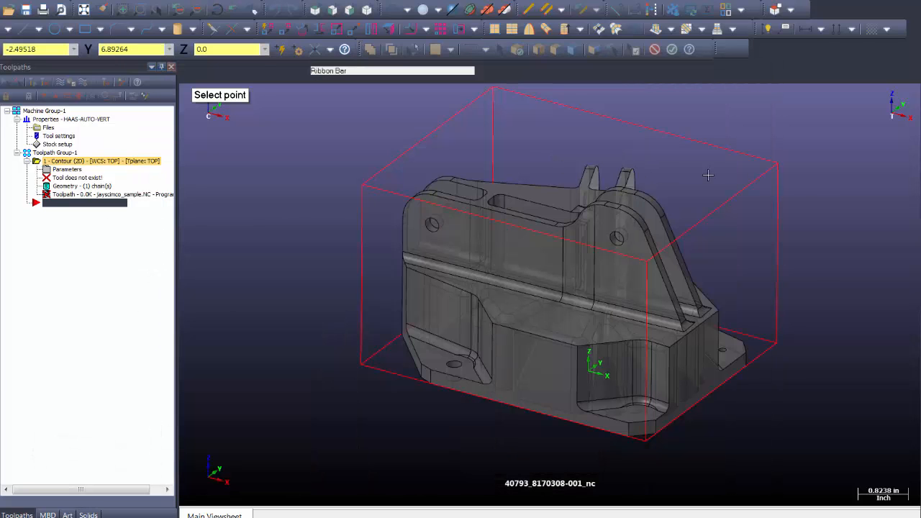
{"action": "left_click", "coordinate": [777, 166]}
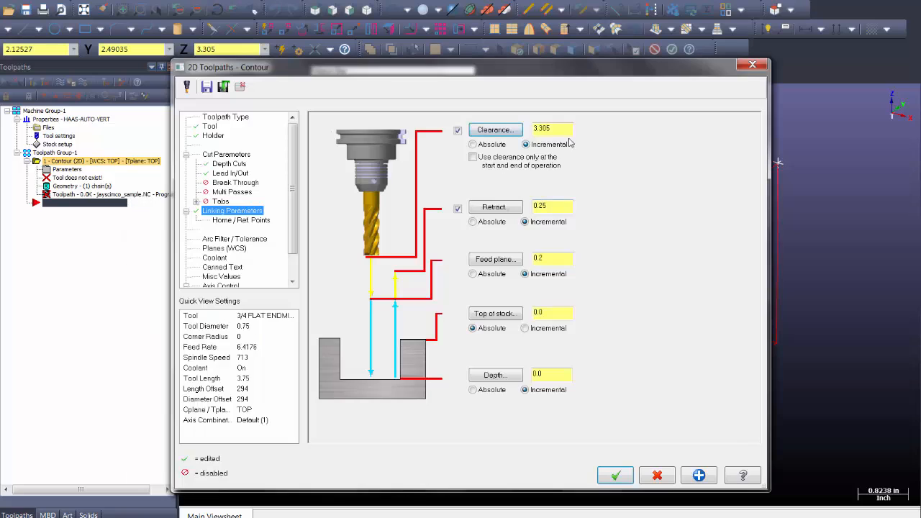
{"action": "left_click_drag", "start_coordinate": [558, 130], "coordinate": [487, 134]}
{"action": "left_click", "coordinate": [504, 314]}
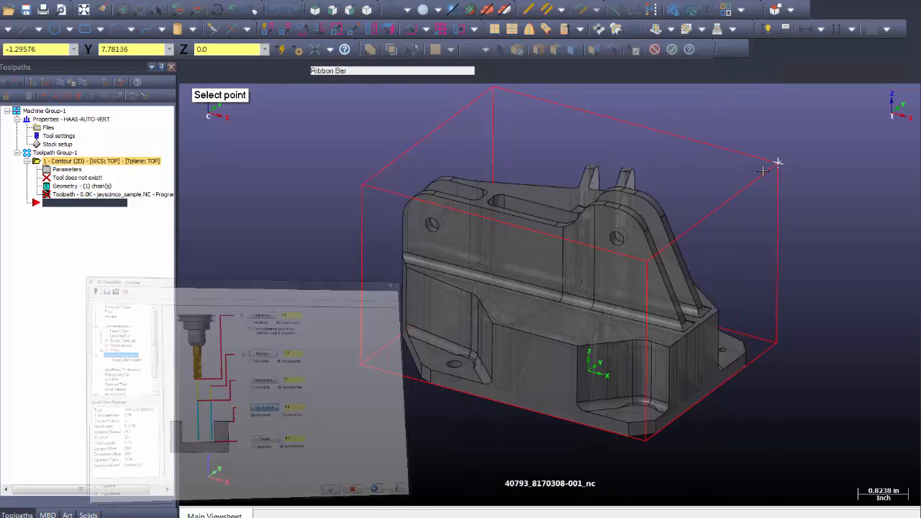
{"action": "left_click", "coordinate": [777, 164]}
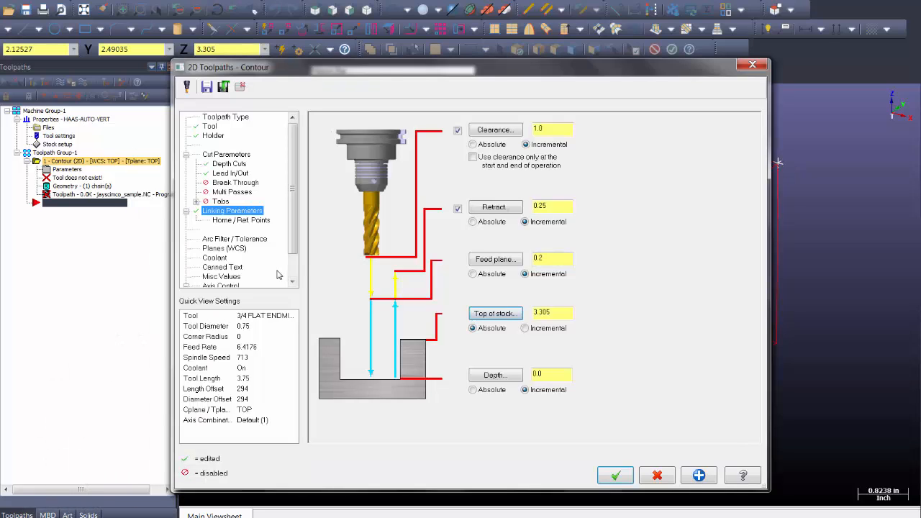
{"action": "left_click", "coordinate": [616, 475]}
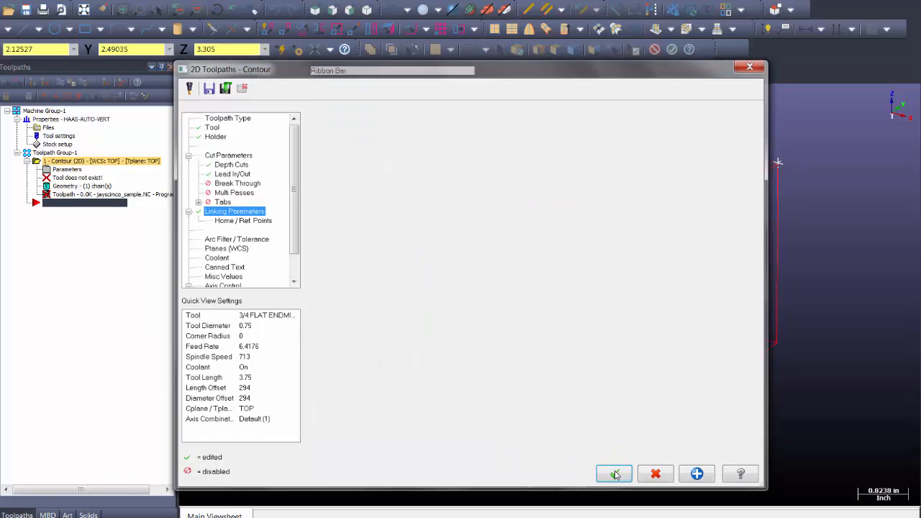
{"action": "left_click", "coordinate": [69, 199]}
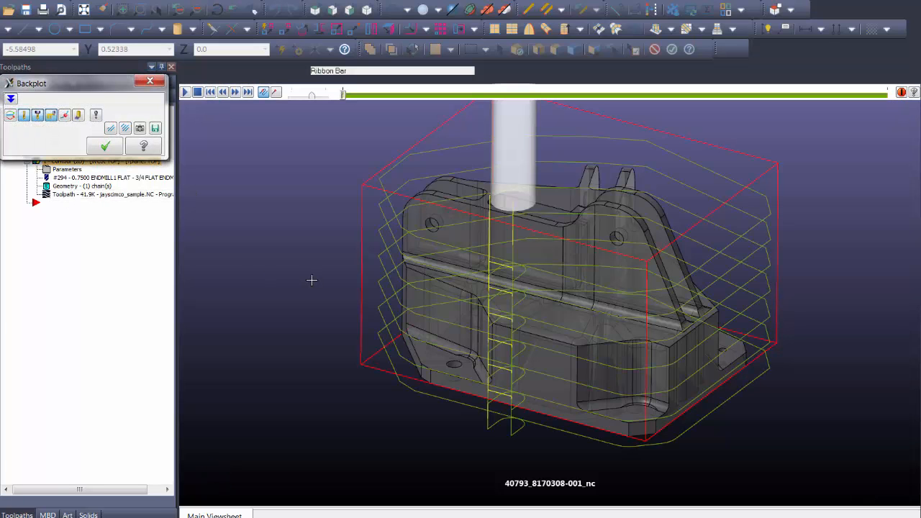
{"action": "scroll", "coordinate": [311, 280], "scroll_direction": "down", "scroll_amount": 2}
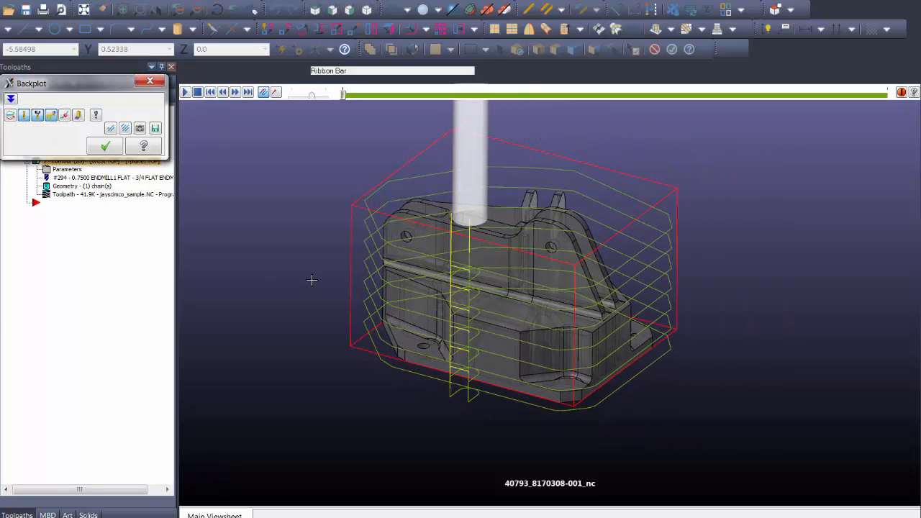
{"action": "scroll", "coordinate": [312, 280], "scroll_direction": "down", "scroll_amount": 3}
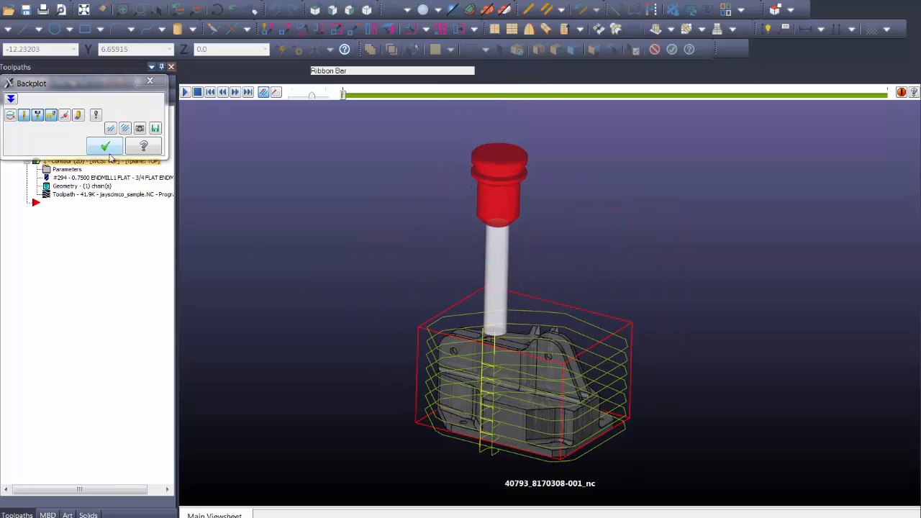
{"action": "left_click", "coordinate": [105, 146]}
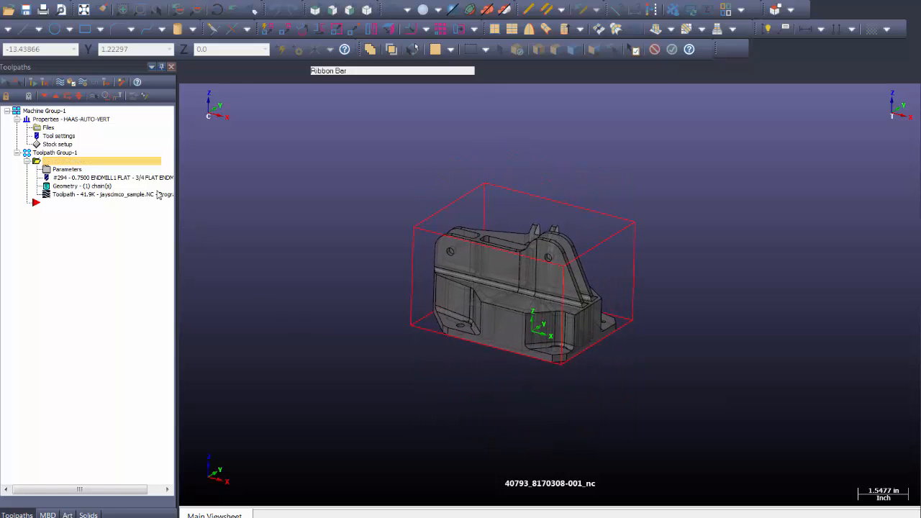
Post the contour and save the NC file as ppsi-Cimco-sample in CNC_Programs\409
{"action": "left_click", "coordinate": [94, 84]}
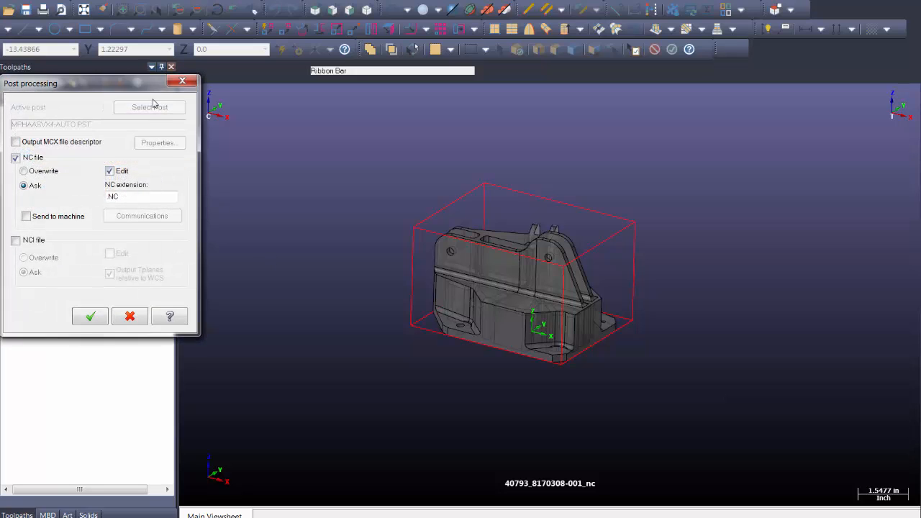
{"action": "left_click", "coordinate": [284, 326]}
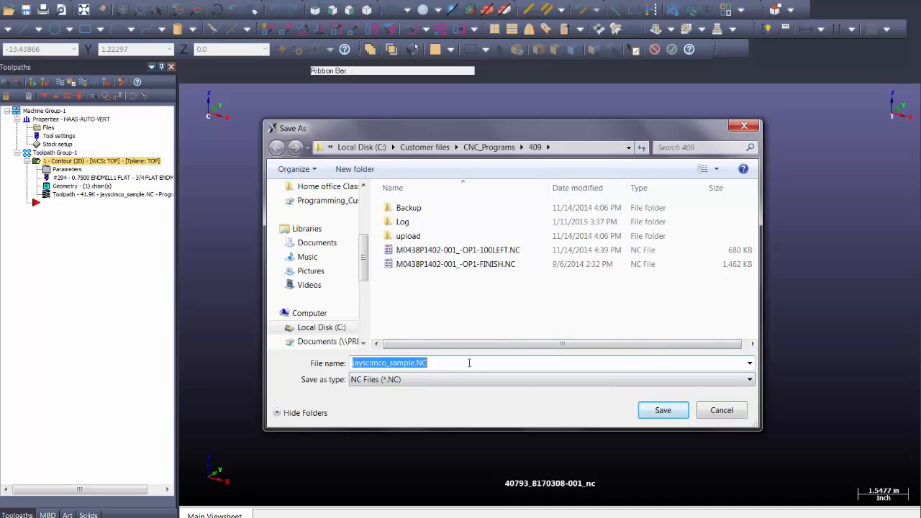
{"action": "type", "text": "ppsi-Cim"}
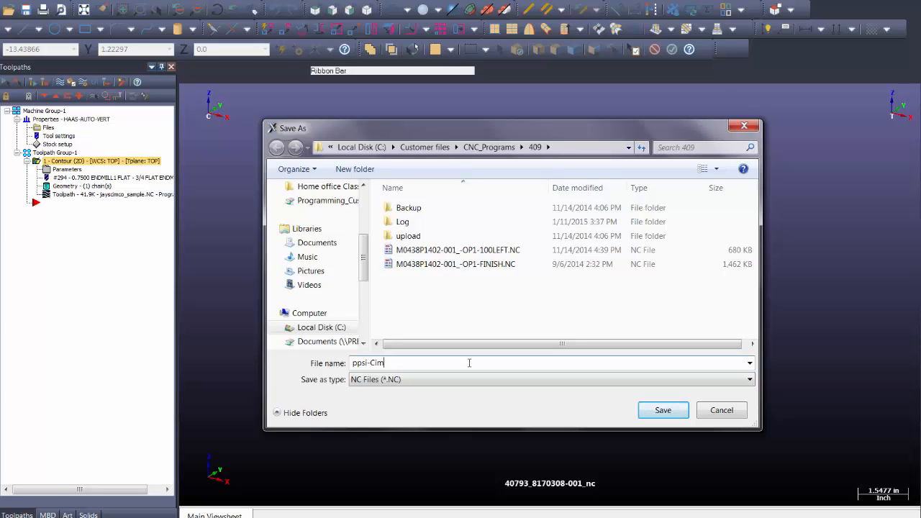
{"action": "type", "text": "co-sample"}
{"action": "left_click", "coordinate": [668, 416]}
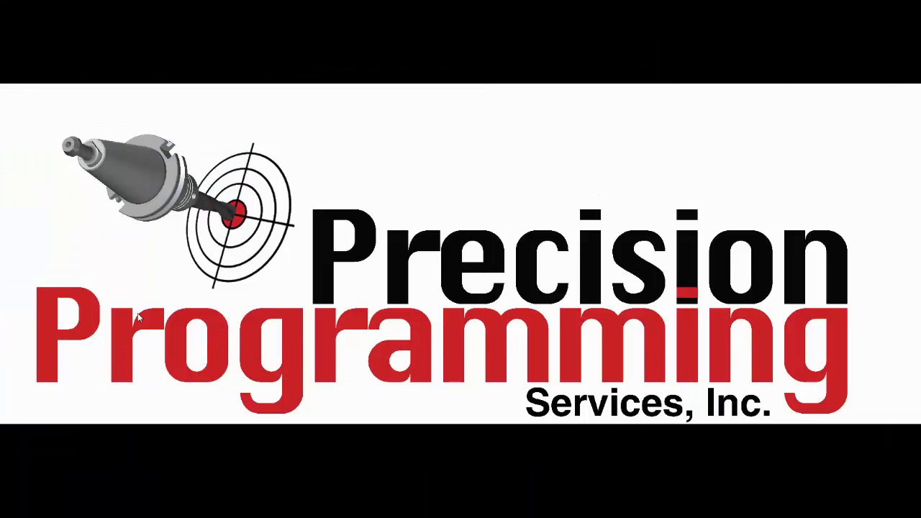
Open ppsi-Cimco-sample.NC from Haas 409's Send File dialog in CIMCO Edit
{"action": "mouse_move", "coordinate": [1, 207]}
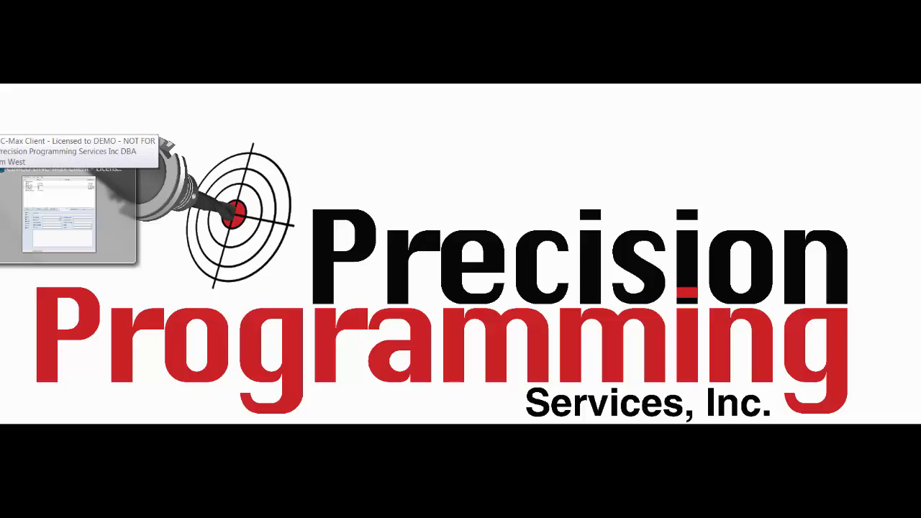
{"action": "left_click", "coordinate": [59, 213]}
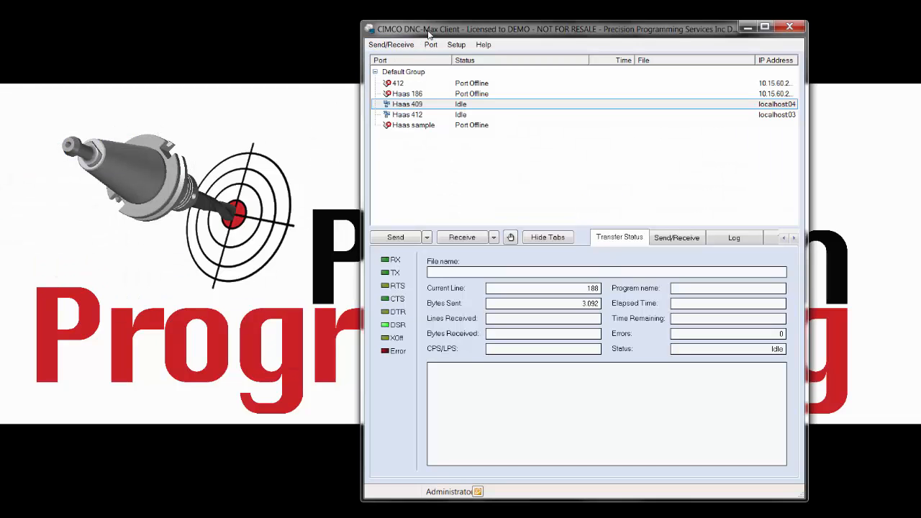
{"action": "left_click_drag", "start_coordinate": [424, 31], "coordinate": [327, 16]}
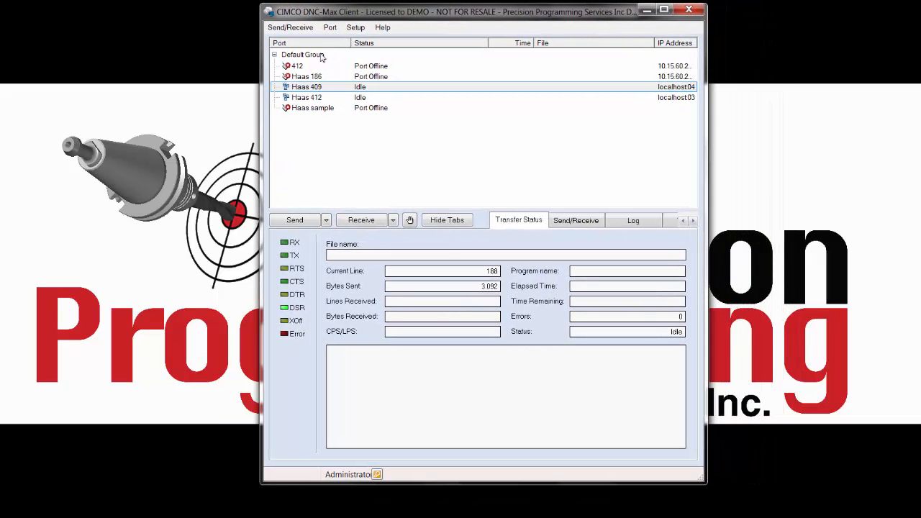
{"action": "right_click", "coordinate": [311, 91]}
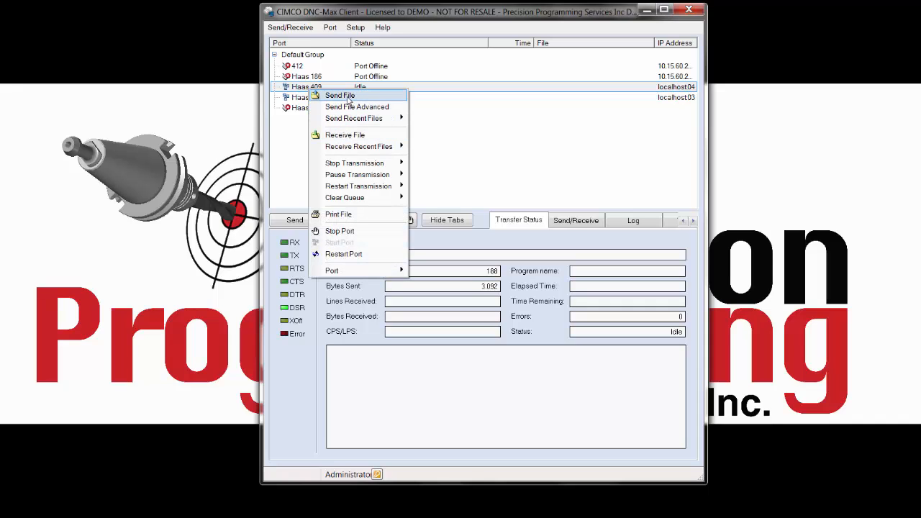
{"action": "left_click", "coordinate": [349, 97]}
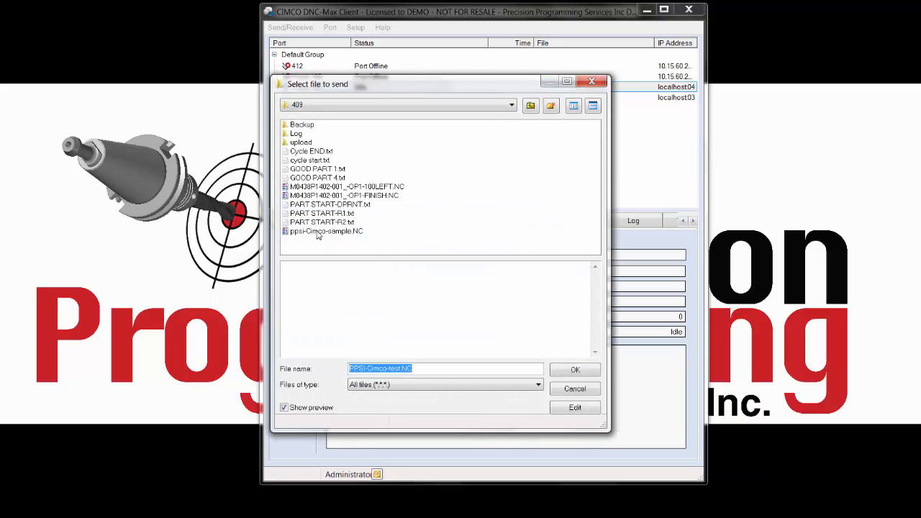
{"action": "left_click", "coordinate": [317, 232]}
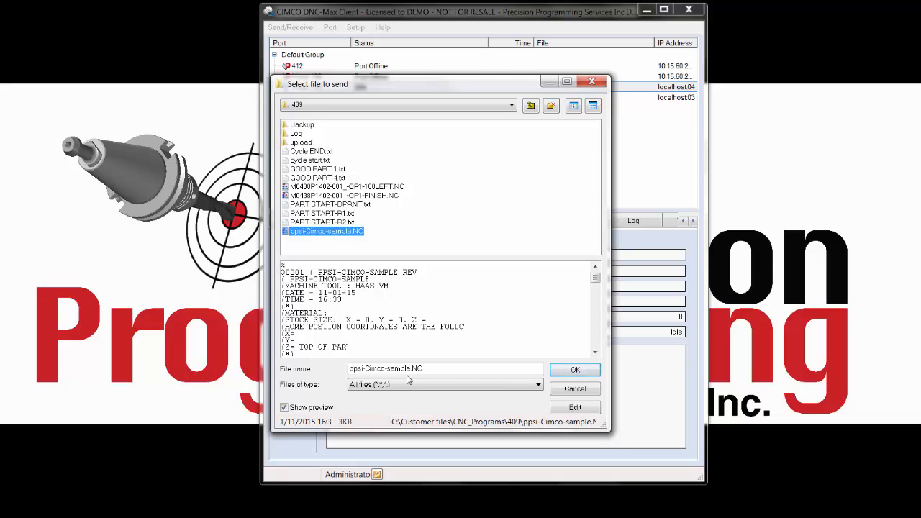
{"action": "left_click", "coordinate": [575, 408]}
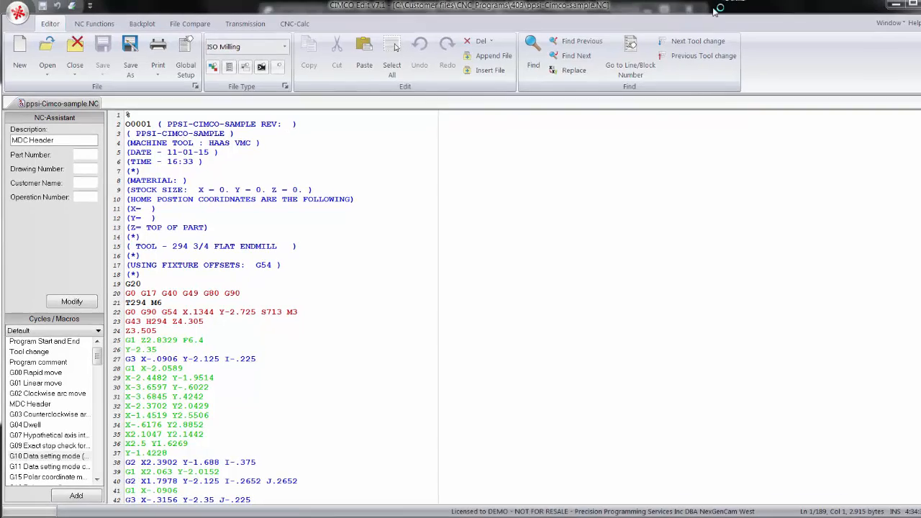
Play a backplot simulation of the ppsi-Cimco-sample program's toolpath
{"action": "left_click", "coordinate": [139, 40]}
{"action": "left_click", "coordinate": [18, 75]}
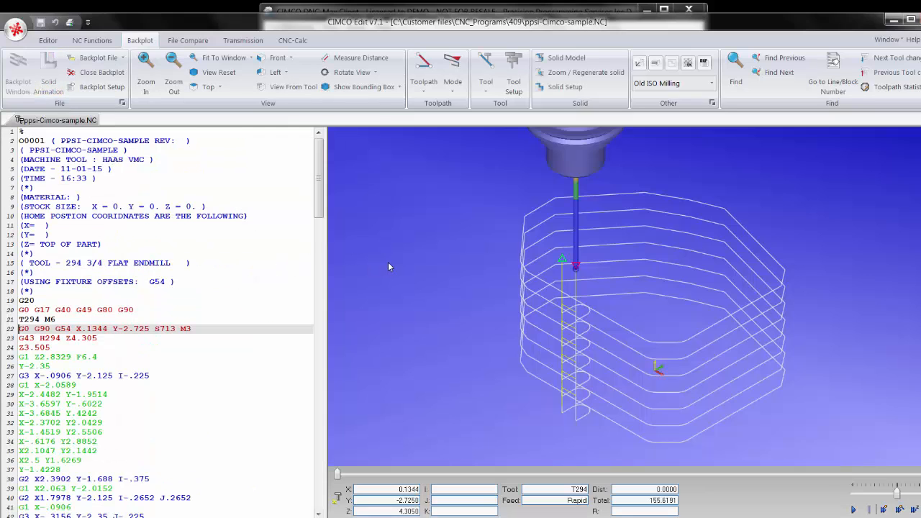
{"action": "left_click", "coordinate": [854, 510]}
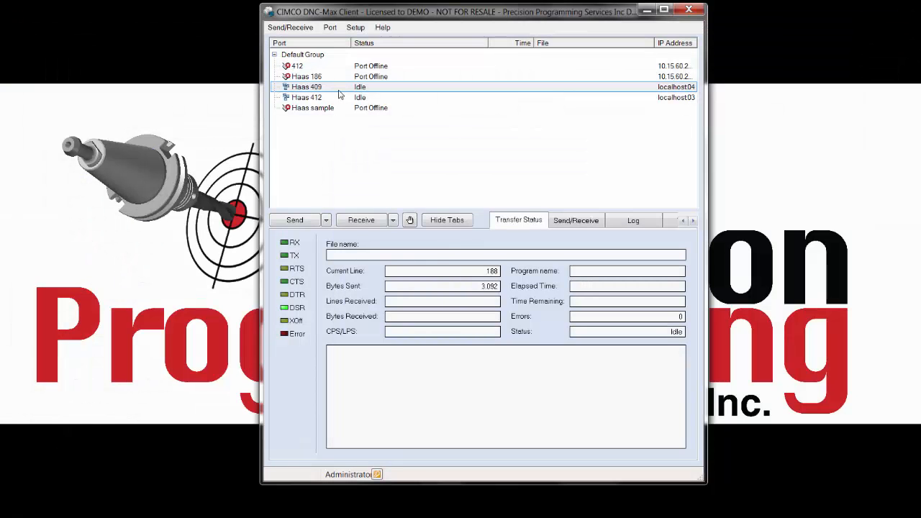
Send ppsi-Cimco-sample.NC to Haas 409 and minimize the DNC-Max Client
{"action": "right_click", "coordinate": [338, 91]}
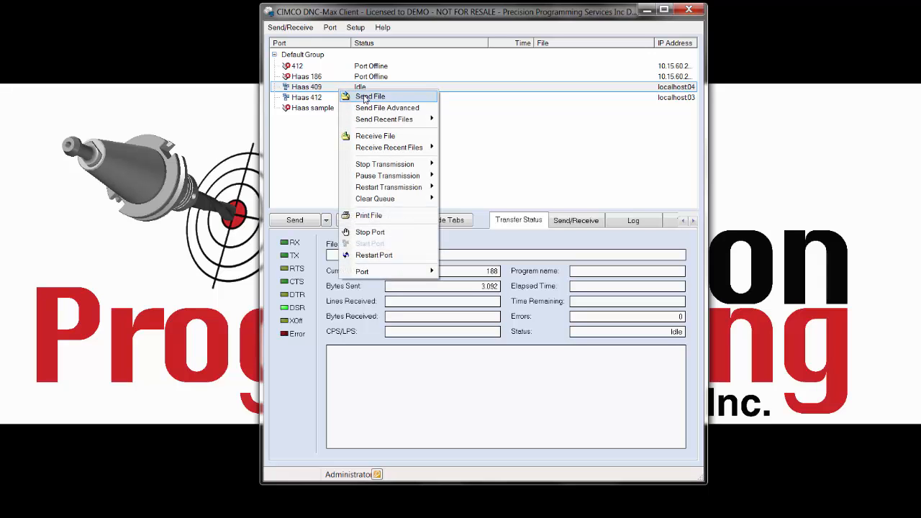
{"action": "left_click", "coordinate": [368, 96]}
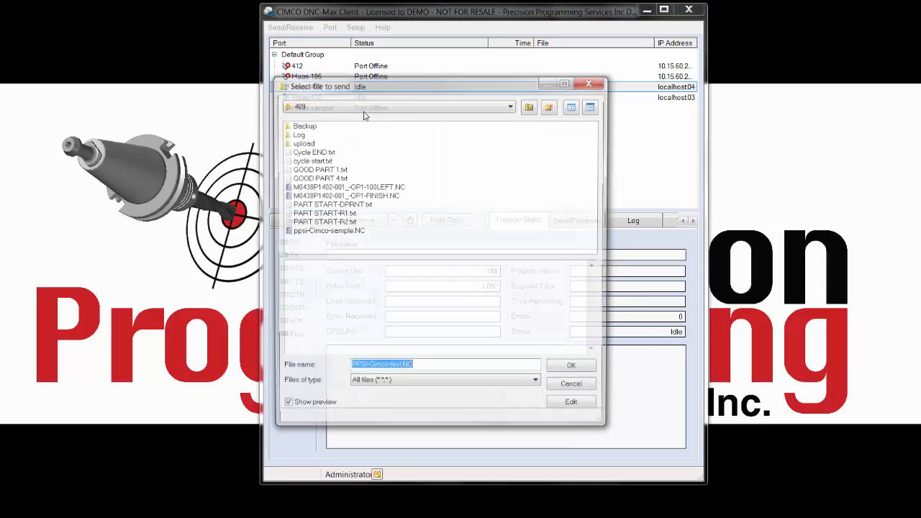
{"action": "left_click", "coordinate": [328, 231]}
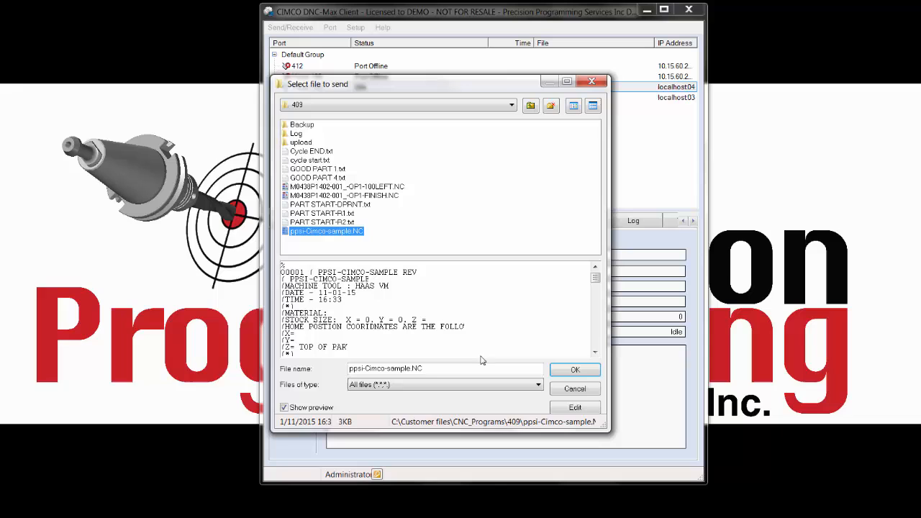
{"action": "left_click", "coordinate": [575, 371]}
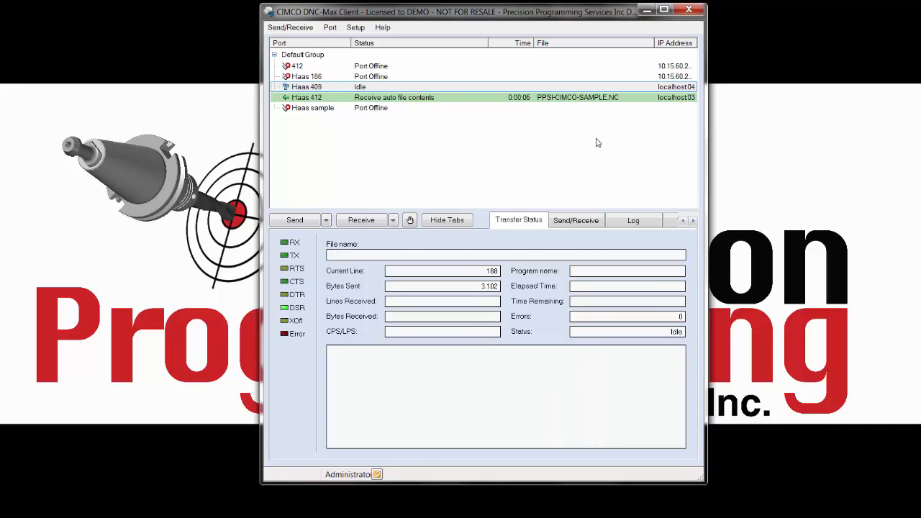
{"action": "left_click", "coordinate": [647, 10]}
Mark Haas 409 OK TO RUN with the operator login, then view the All Machines live screen
{"action": "mouse_move", "coordinate": [0, 226]}
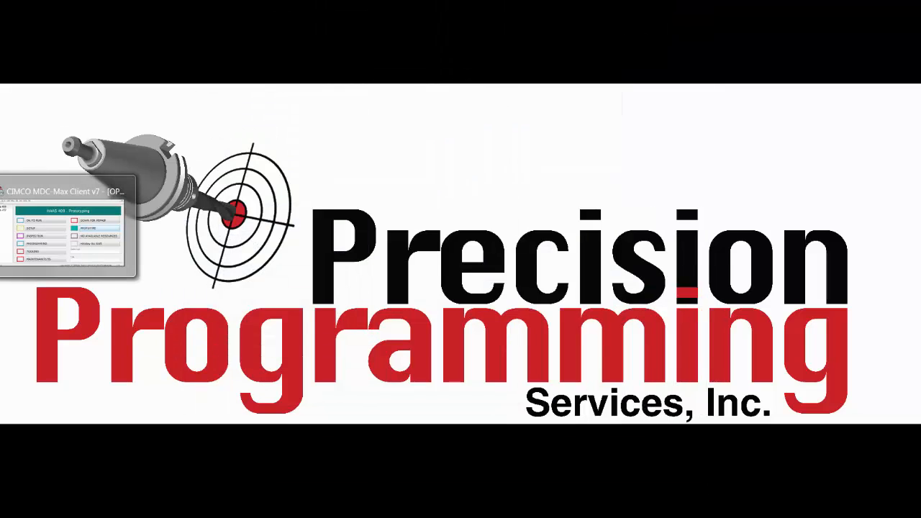
{"action": "left_click", "coordinate": [36, 230]}
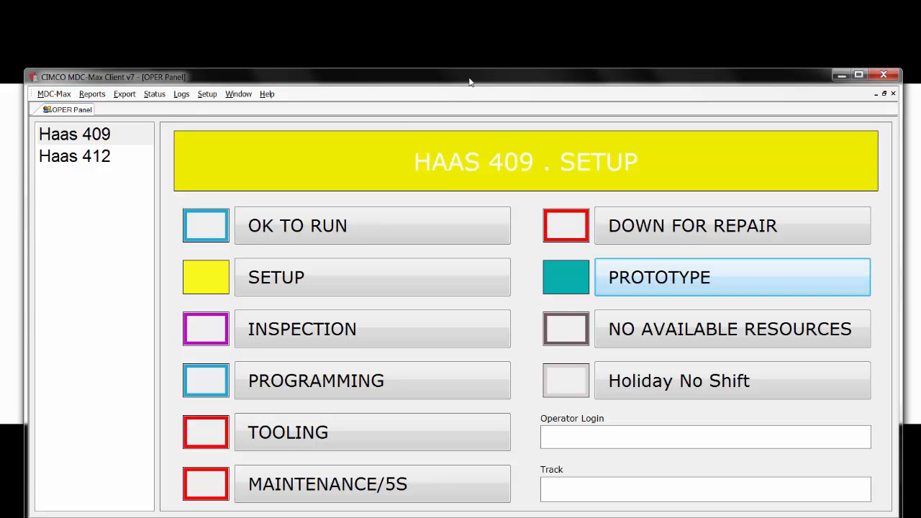
{"action": "left_click", "coordinate": [96, 136]}
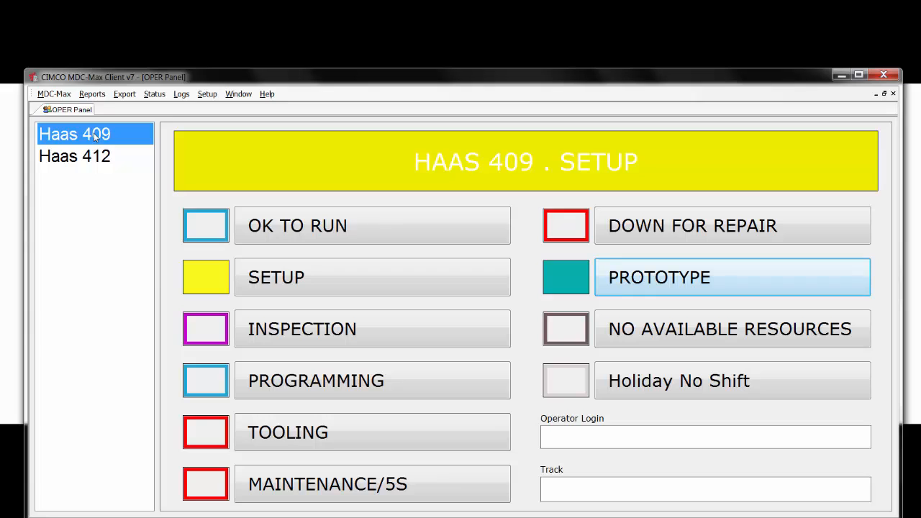
{"action": "left_click", "coordinate": [308, 227]}
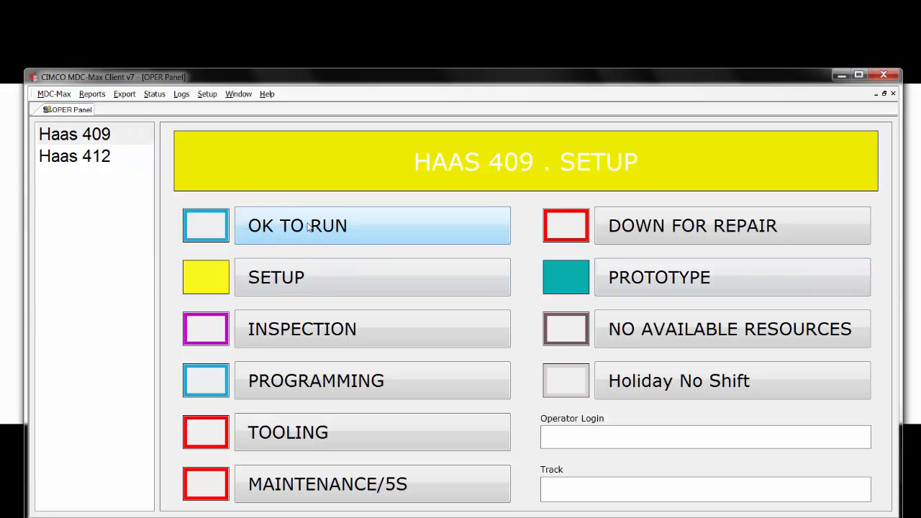
{"action": "left_click", "coordinate": [566, 432]}
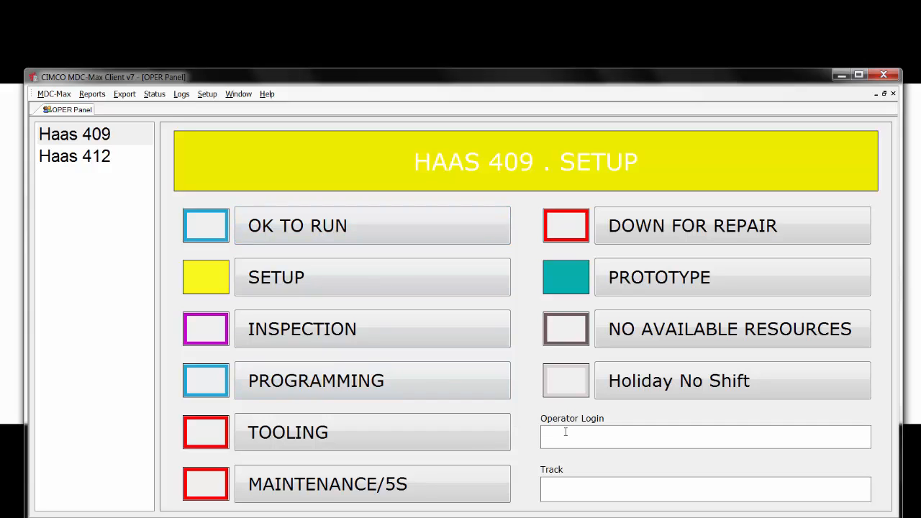
{"action": "key", "text": "Return"}
{"action": "left_click", "coordinate": [154, 94]}
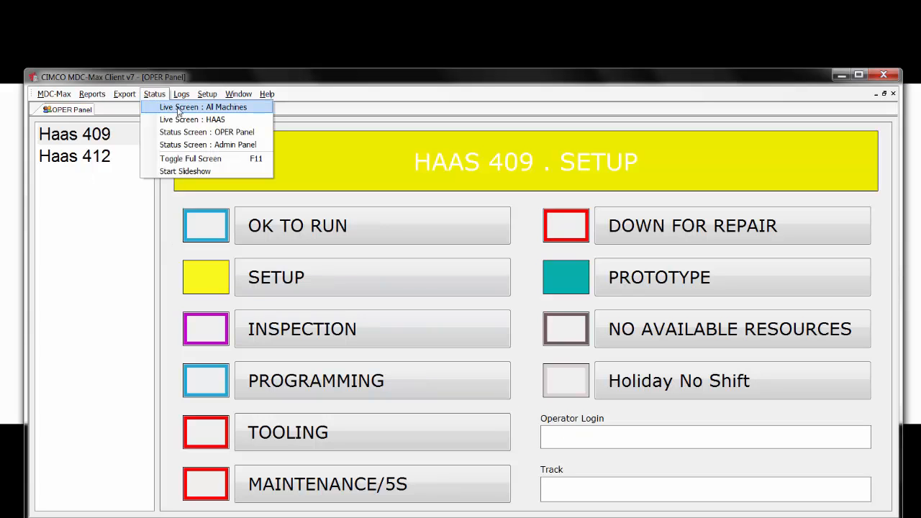
{"action": "left_click", "coordinate": [177, 111]}
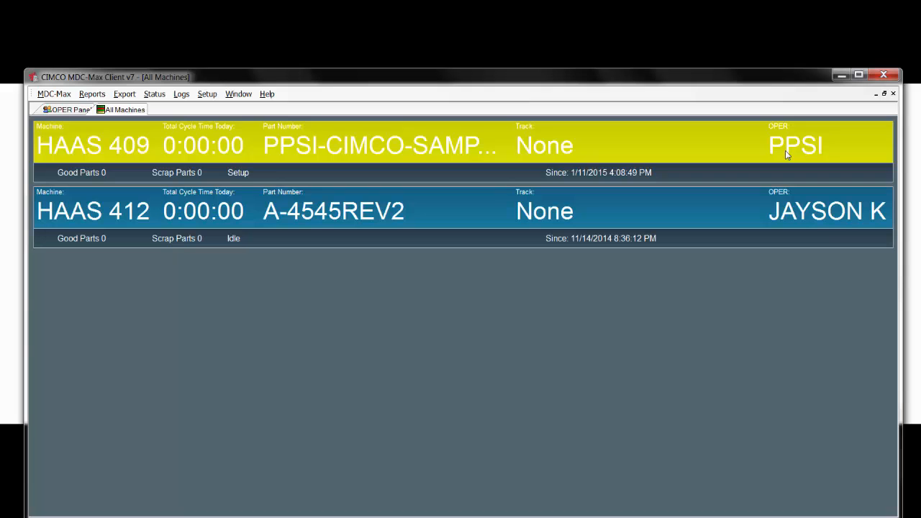
Switch Mastercam's machine type to Design and permanently delete all toolpath operations
{"action": "left_click", "coordinate": [842, 76]}
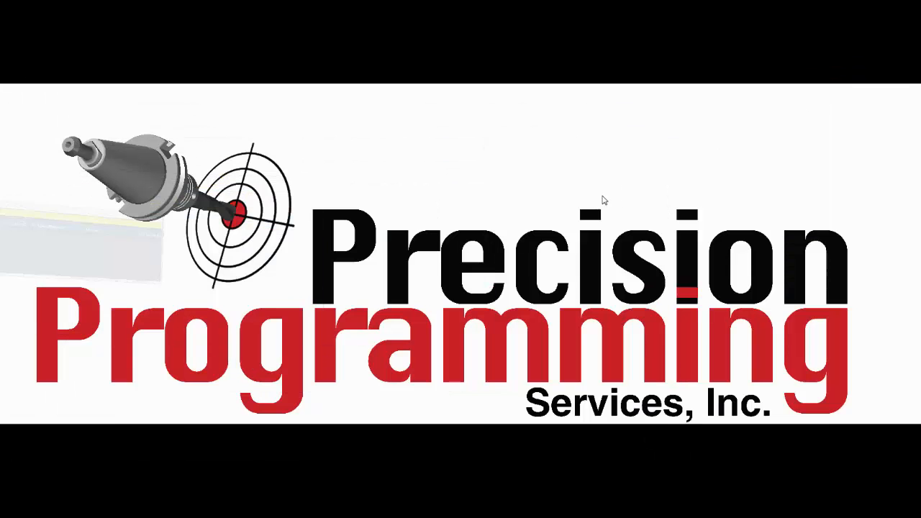
{"action": "left_click", "coordinate": [14, 167]}
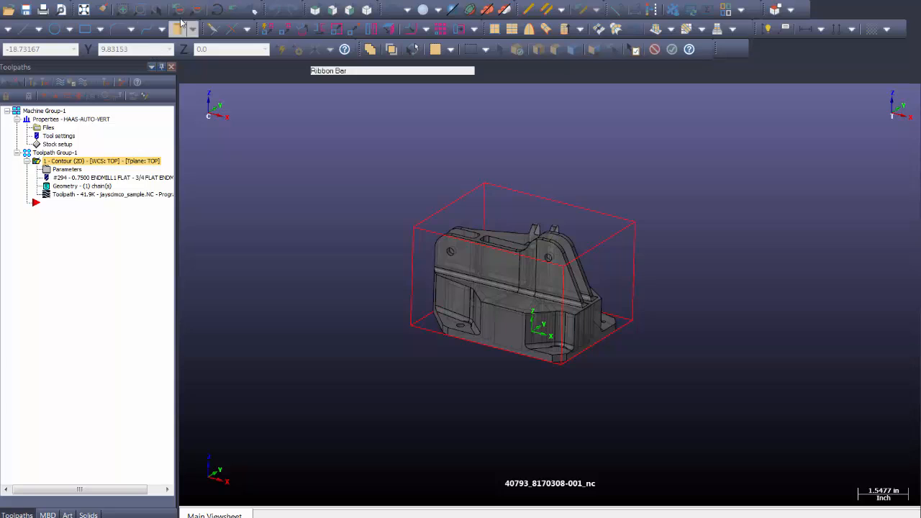
{"action": "left_click", "coordinate": [232, 0]}
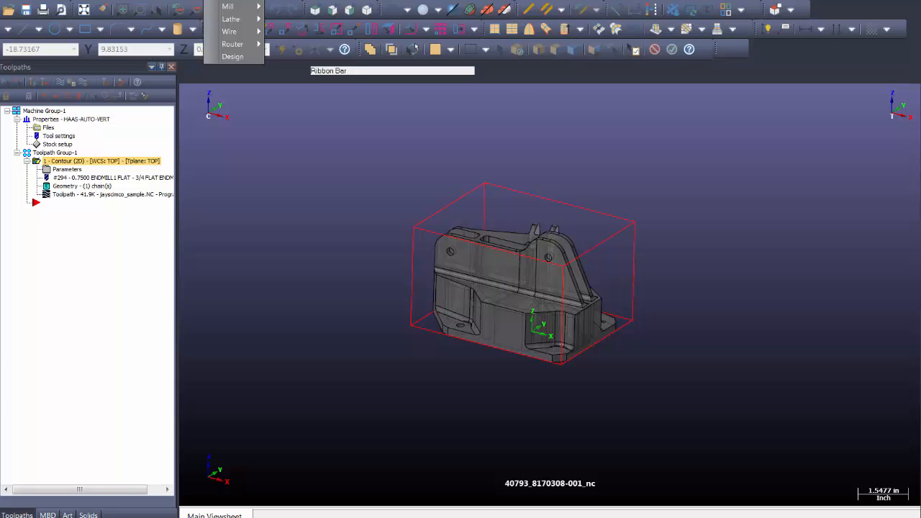
{"action": "left_click", "coordinate": [232, 56]}
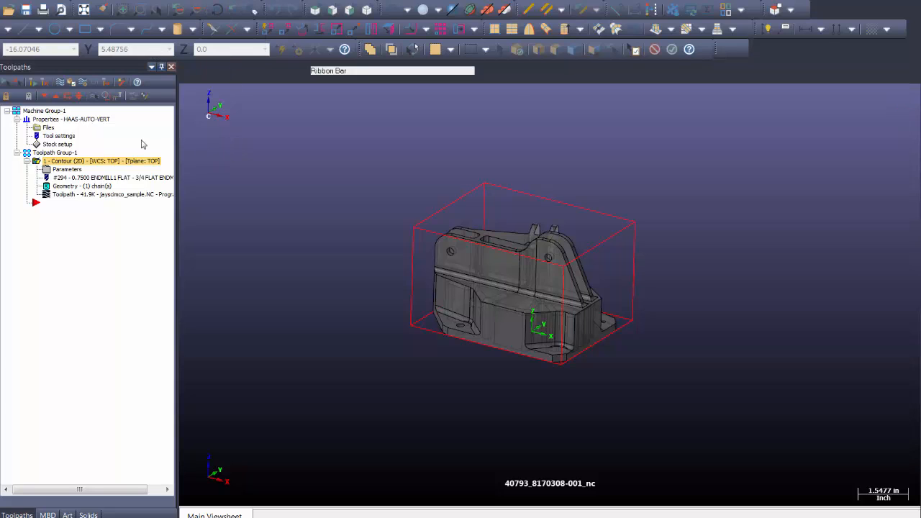
{"action": "left_click", "coordinate": [122, 82]}
{"action": "left_click", "coordinate": [481, 288]}
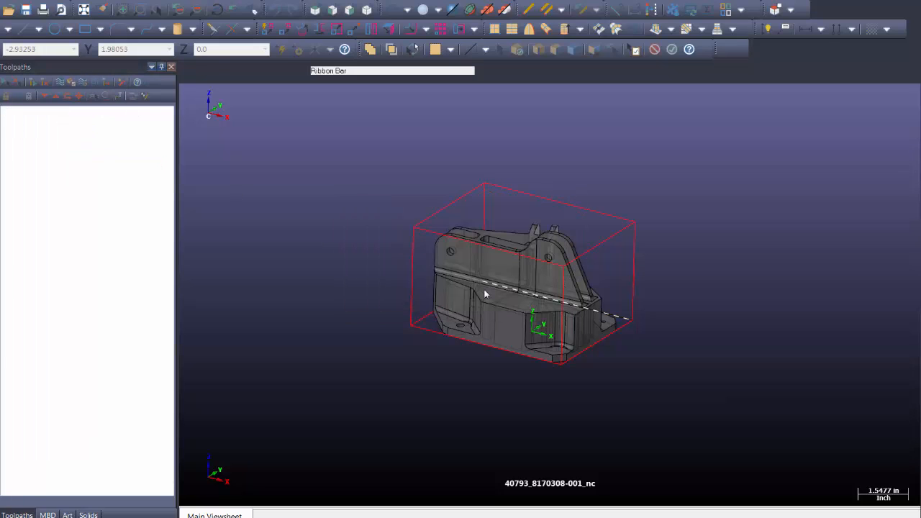
{"action": "left_click", "coordinate": [407, 3]}
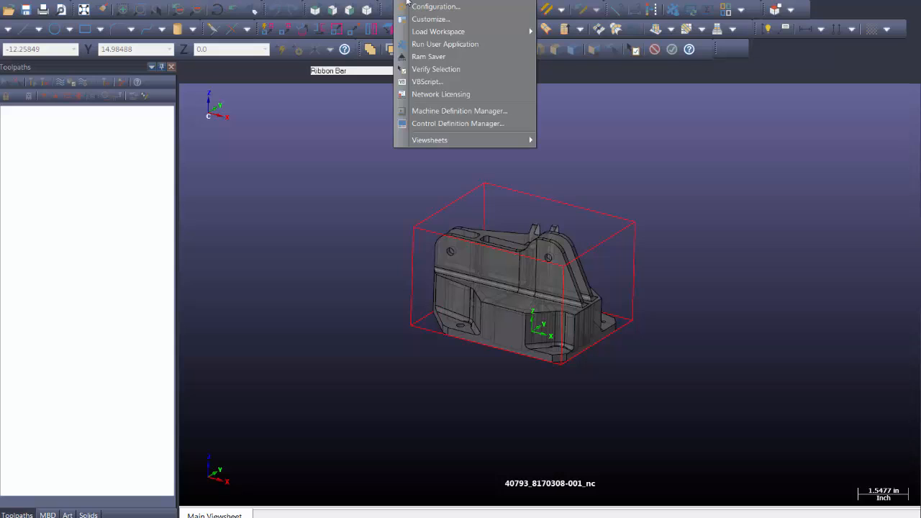
Open MPHAASVX4-AUTO-4TH.mmd-8 in the Machine Definition Manager without saving the current part
{"action": "left_click", "coordinate": [453, 113]}
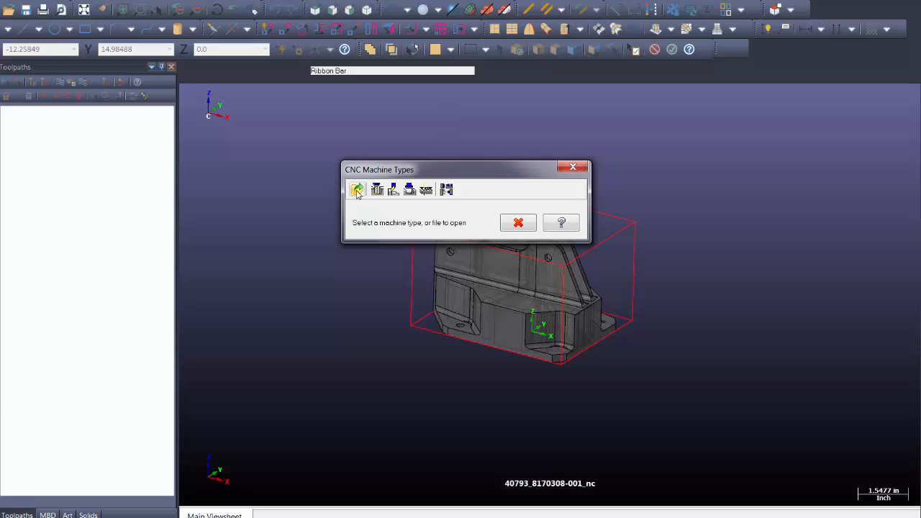
{"action": "left_click", "coordinate": [358, 191]}
{"action": "left_click", "coordinate": [500, 231]}
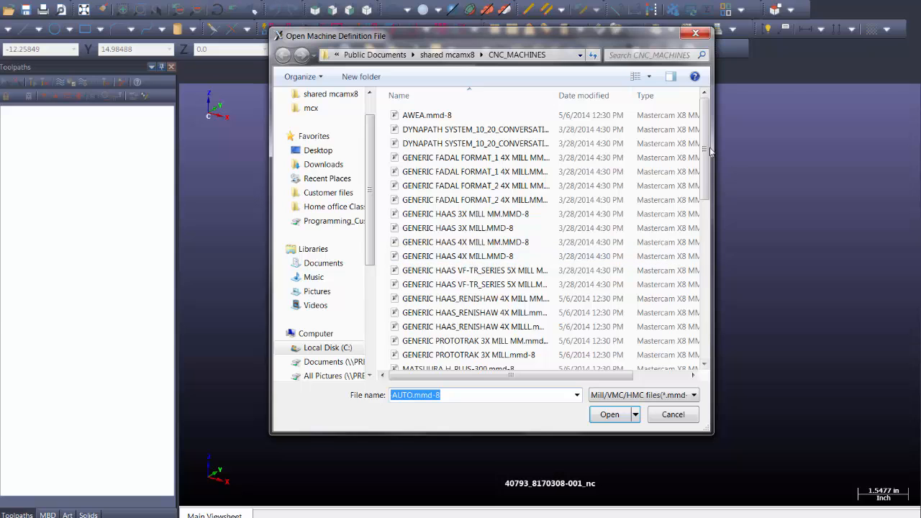
{"action": "left_click_drag", "start_coordinate": [710, 152], "coordinate": [715, 274]}
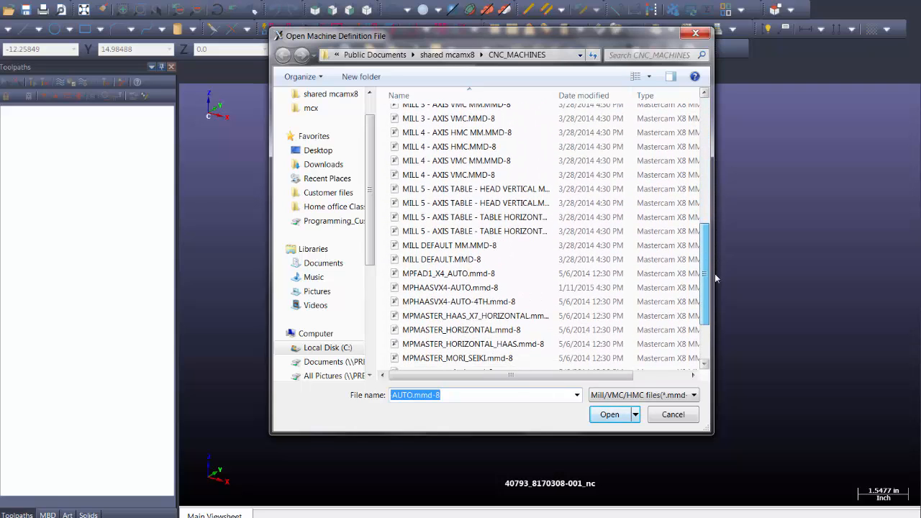
{"action": "left_click", "coordinate": [466, 305]}
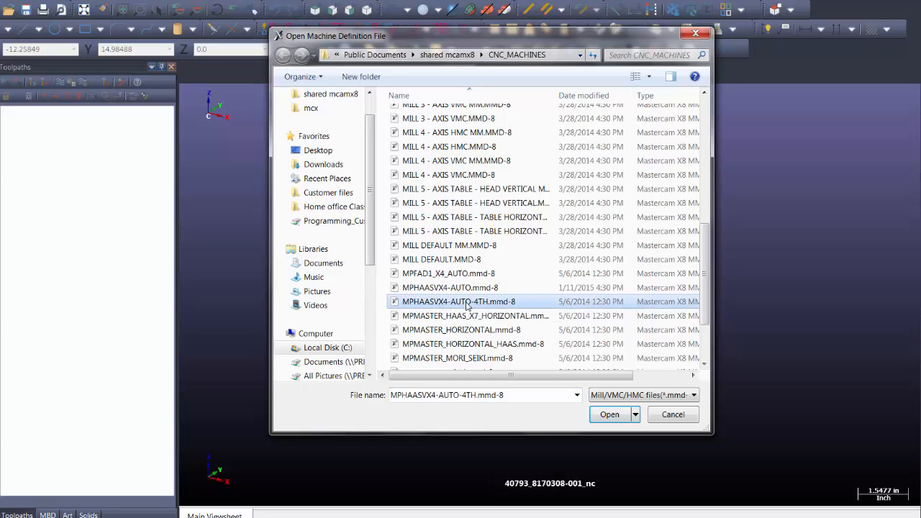
{"action": "left_click", "coordinate": [610, 416]}
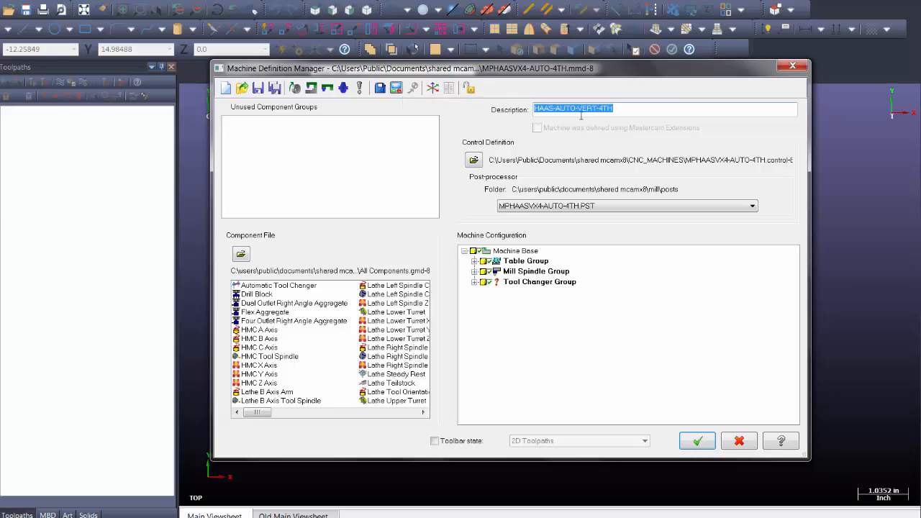
In the control definition's Files settings, start choosing a new NC programs folder
{"action": "left_click", "coordinate": [400, 89]}
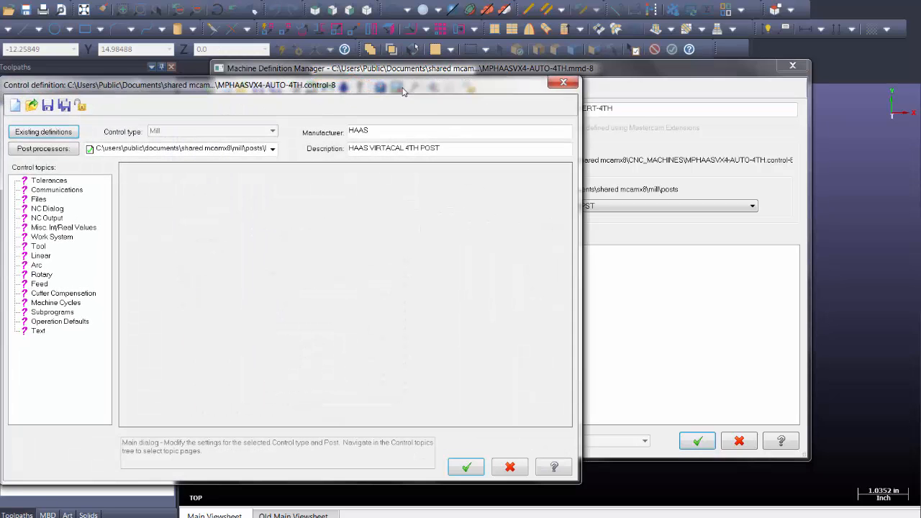
{"action": "left_click", "coordinate": [171, 197]}
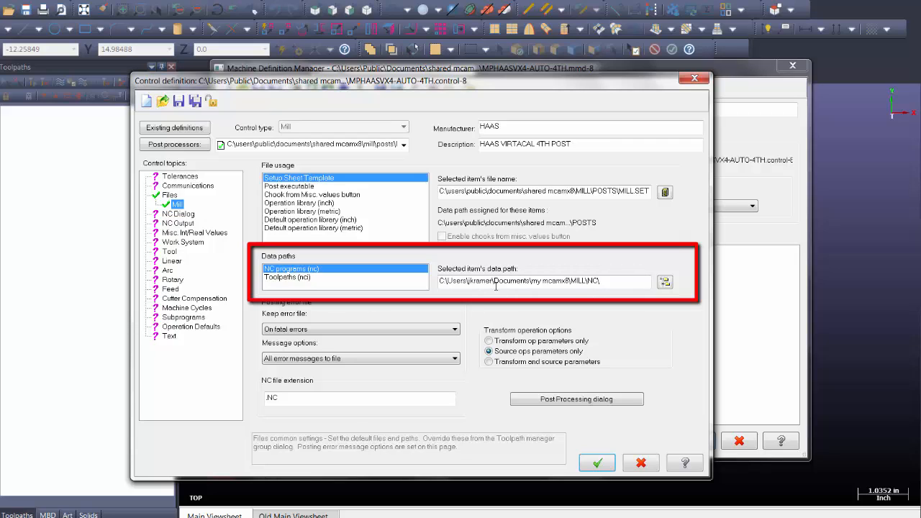
{"action": "left_click", "coordinate": [665, 282]}
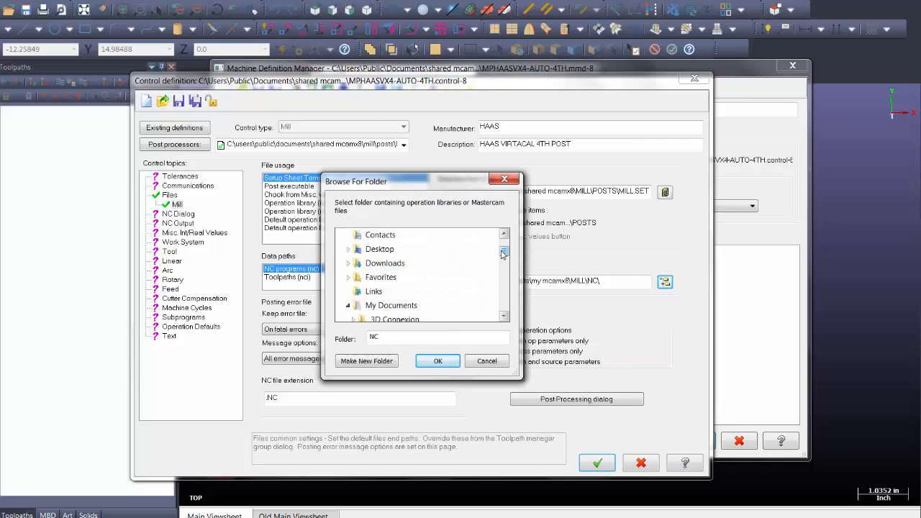
{"action": "left_click_drag", "start_coordinate": [502, 254], "coordinate": [502, 262]}
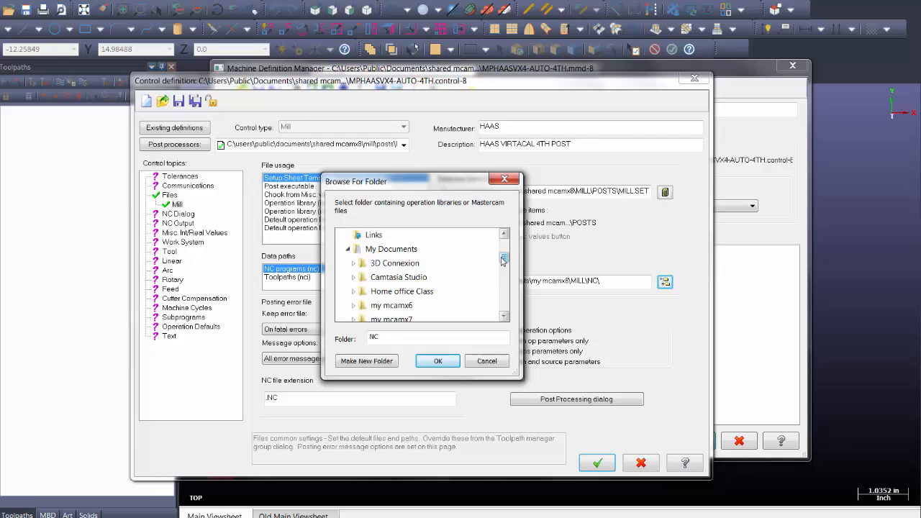
Browse to C:\Customer files\CNC_Programs in the folder dialog
{"action": "left_click", "coordinate": [348, 249]}
{"action": "scroll", "coordinate": [512, 282], "scroll_direction": "down", "scroll_amount": 2}
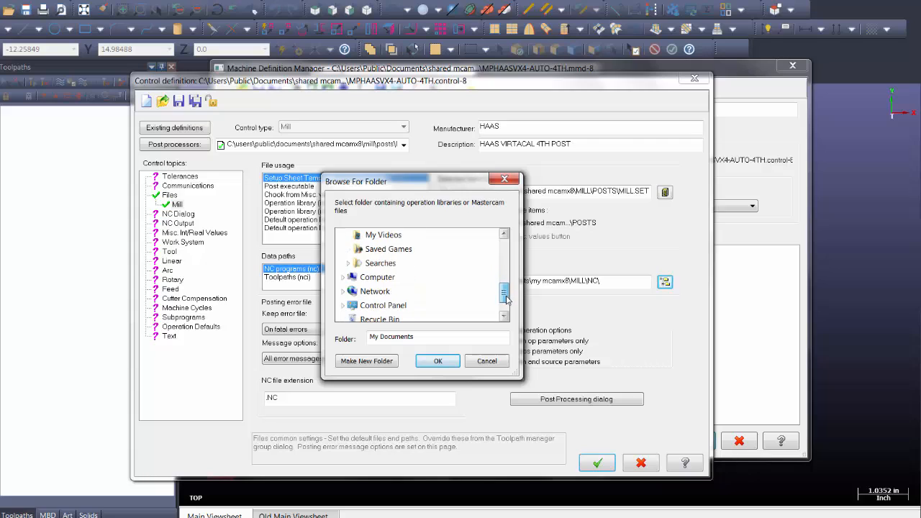
{"action": "left_click", "coordinate": [342, 277]}
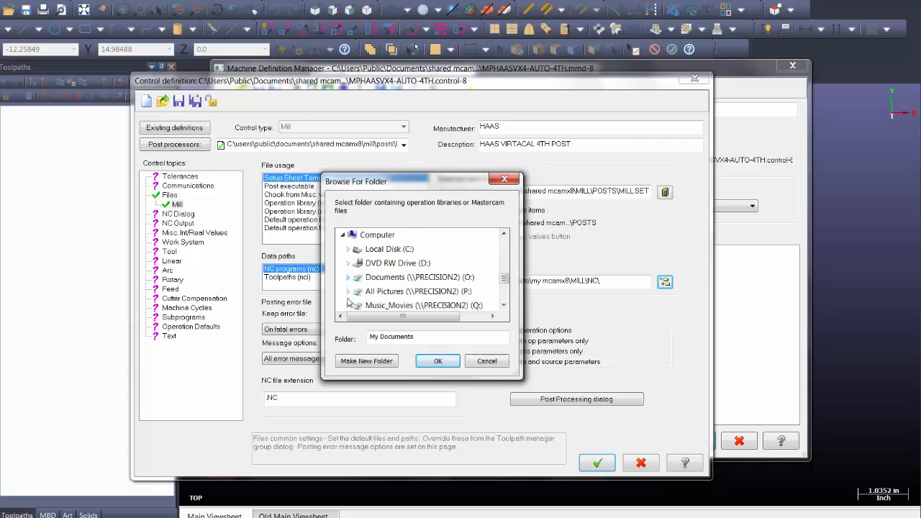
{"action": "left_click", "coordinate": [380, 249]}
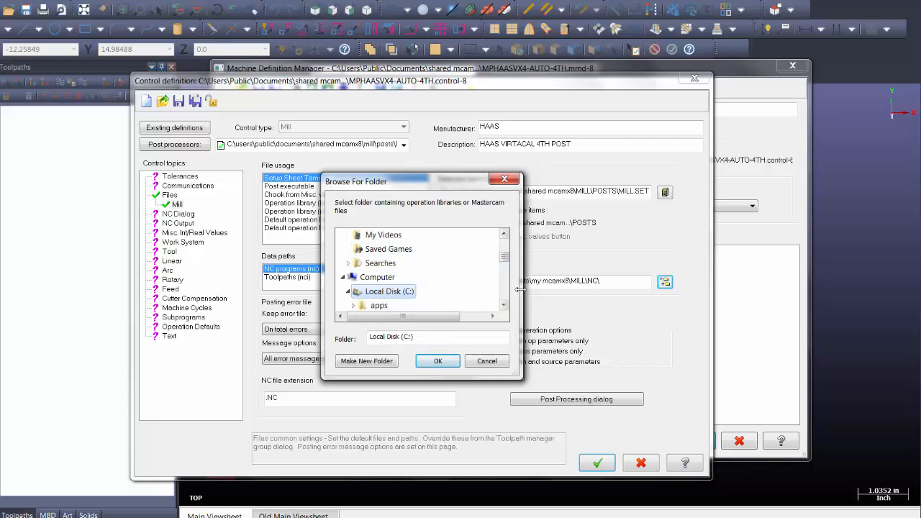
{"action": "scroll", "coordinate": [504, 259], "scroll_direction": "down", "scroll_amount": 3}
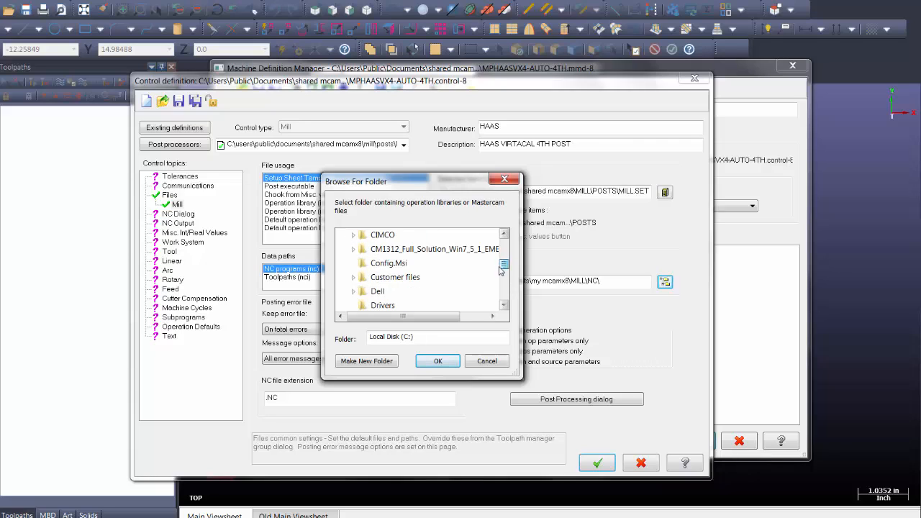
{"action": "left_click", "coordinate": [370, 281]}
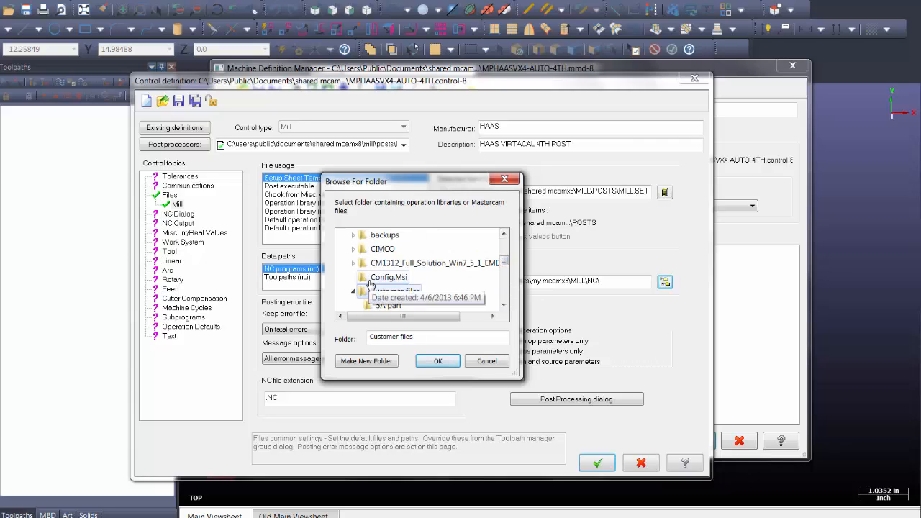
{"action": "left_click", "coordinate": [504, 306]}
{"action": "left_click", "coordinate": [505, 305]}
{"action": "left_click", "coordinate": [505, 305]}
{"action": "left_click", "coordinate": [505, 306]}
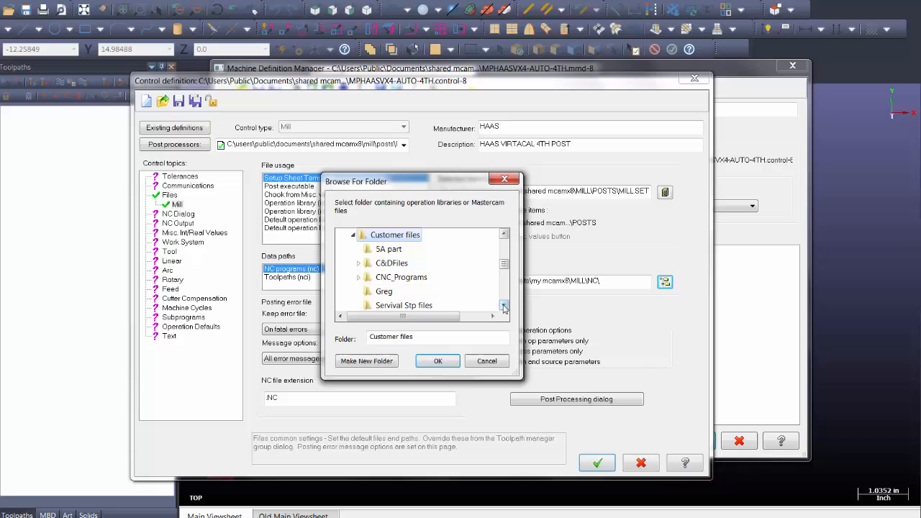
{"action": "left_click", "coordinate": [400, 280]}
{"action": "left_click", "coordinate": [504, 305]}
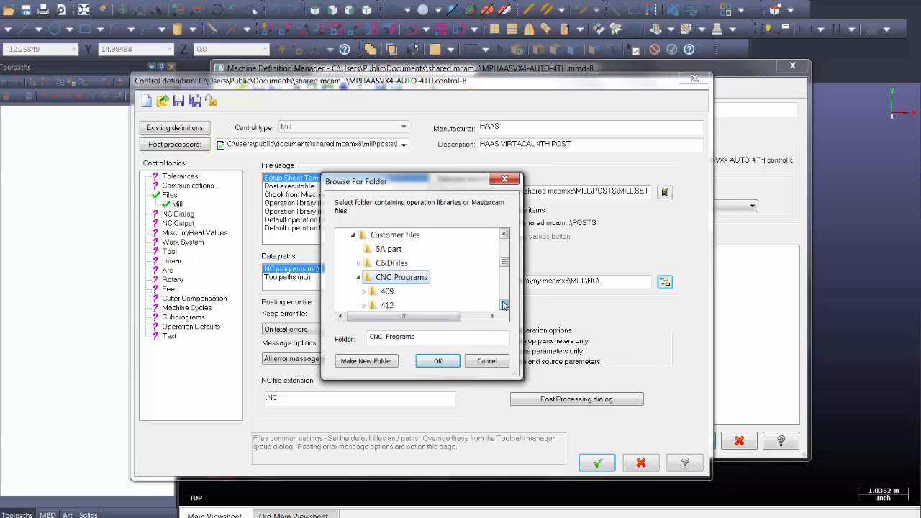
{"action": "left_click", "coordinate": [504, 305]}
Pick the 412 folder as the NC programs path and accept the control definition
{"action": "left_click", "coordinate": [387, 292]}
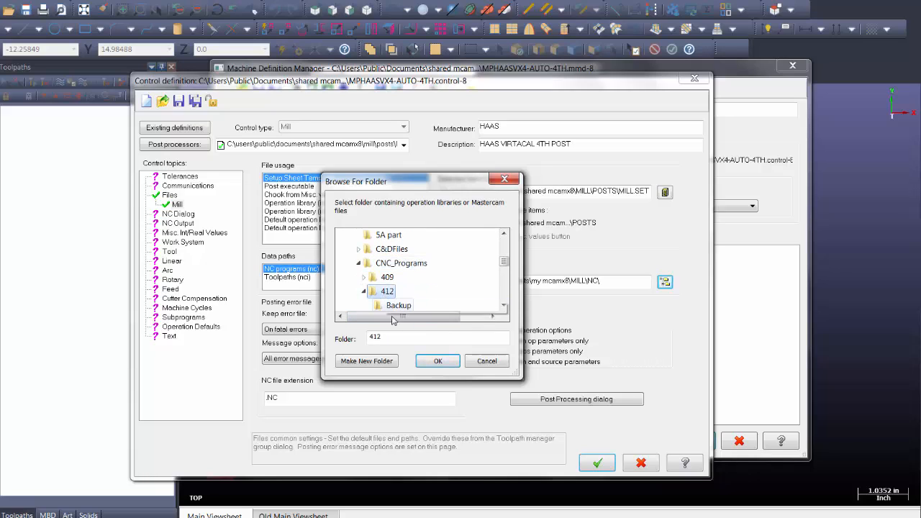
{"action": "left_click", "coordinate": [437, 360]}
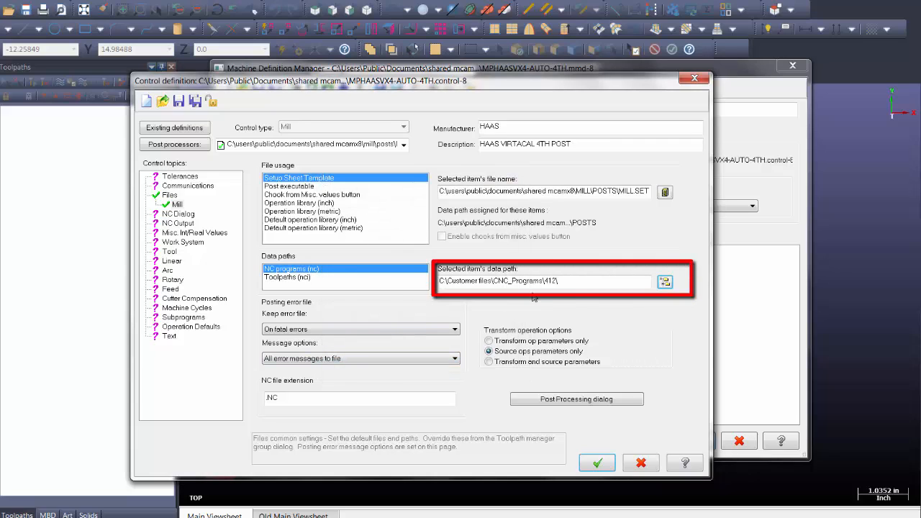
{"action": "left_click", "coordinate": [597, 463]}
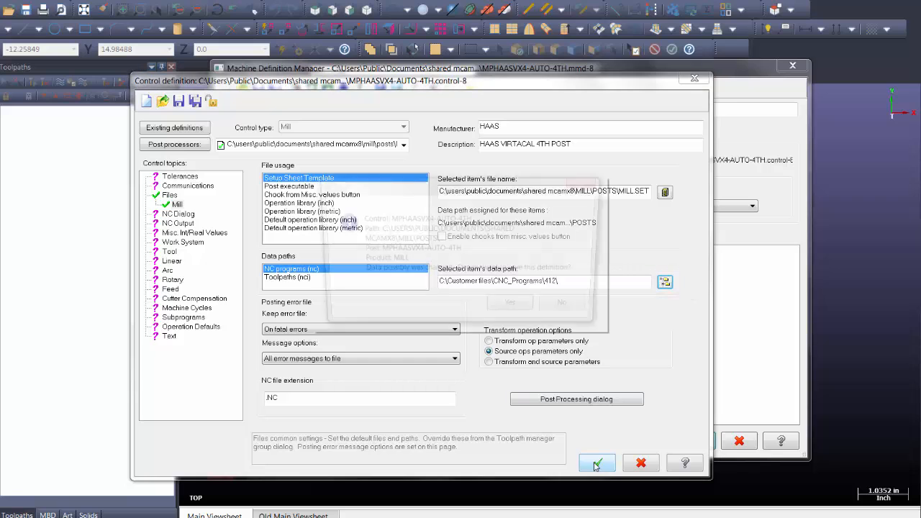
Save the edited control and machine definitions, then reopen the recent part
{"action": "left_click", "coordinate": [508, 309]}
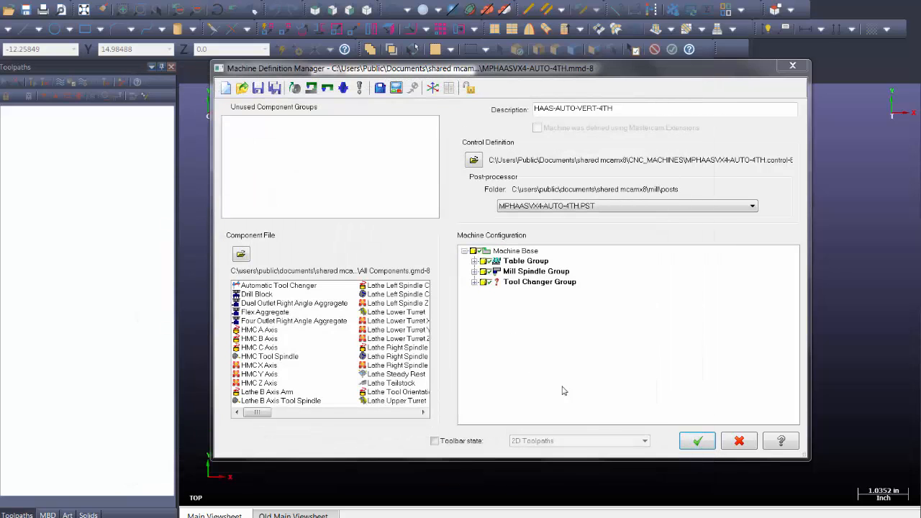
{"action": "left_click", "coordinate": [688, 442]}
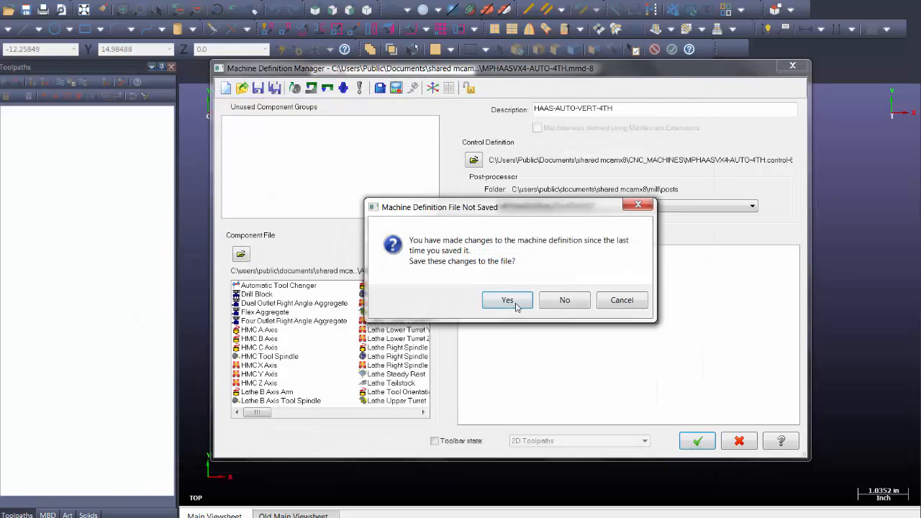
{"action": "left_click", "coordinate": [516, 303]}
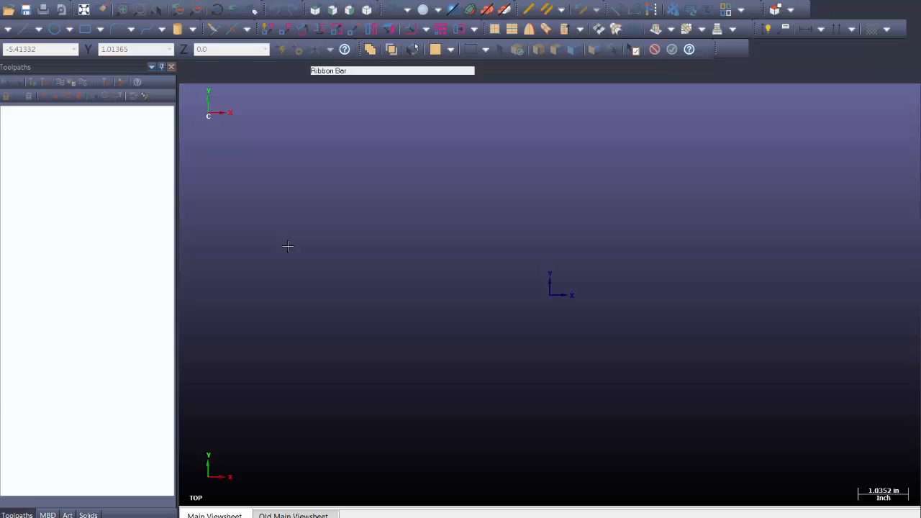
{"action": "key", "text": "alt+f"}
{"action": "key", "text": "3"}
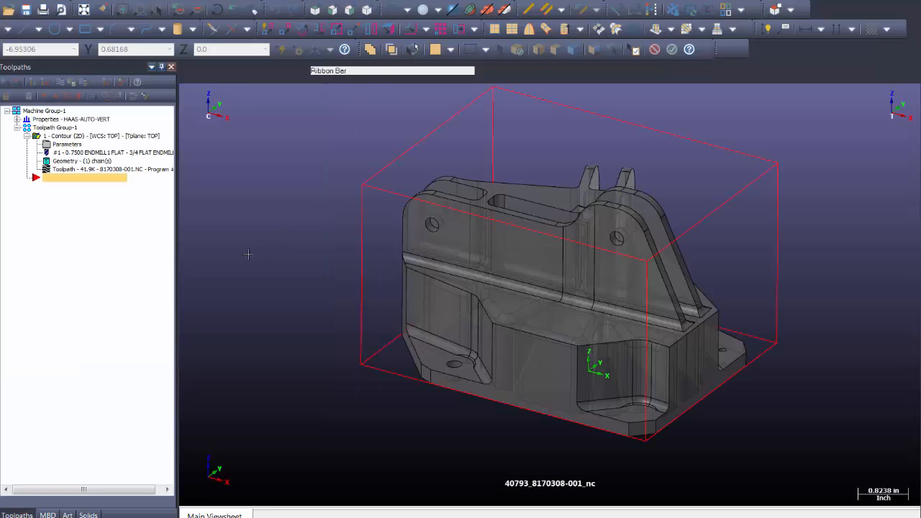
Add a machine group using MPHAASVX4-AUTO-4TH.mmd-8 and expand its Properties
{"action": "left_click", "coordinate": [223, 3]}
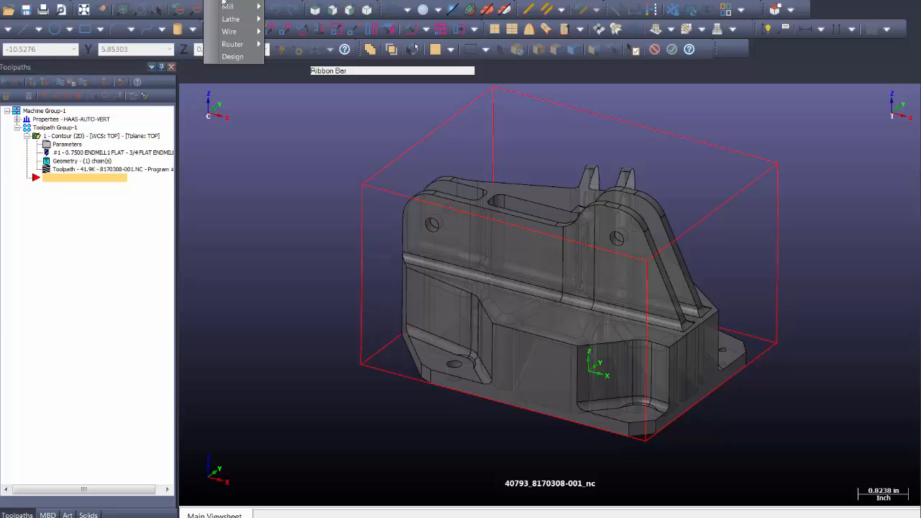
{"action": "mouse_move", "coordinate": [227, 7]}
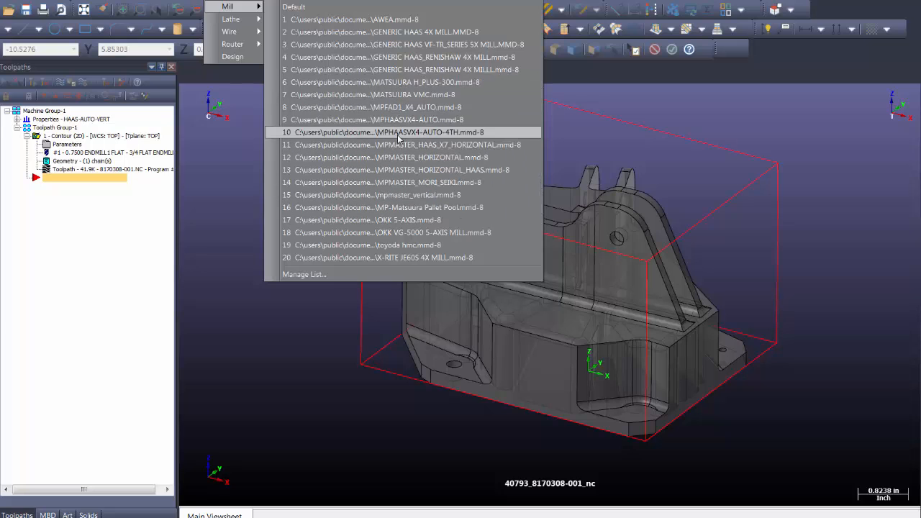
{"action": "left_click", "coordinate": [398, 132]}
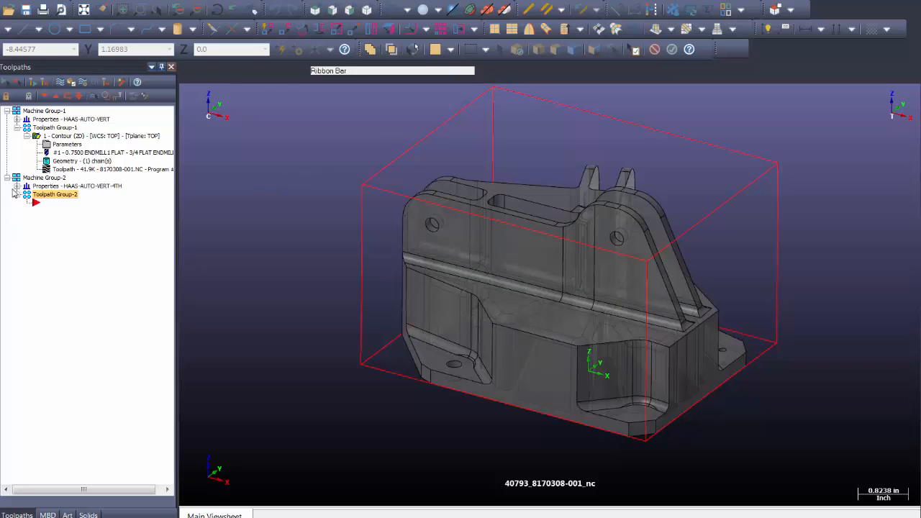
{"action": "left_click", "coordinate": [17, 186]}
Verify Machine Group-2's toolpath directory is C:\Customer files\CNC_Programs\412\, then return to CIMCO DNC-Max Client
{"action": "left_click", "coordinate": [45, 197]}
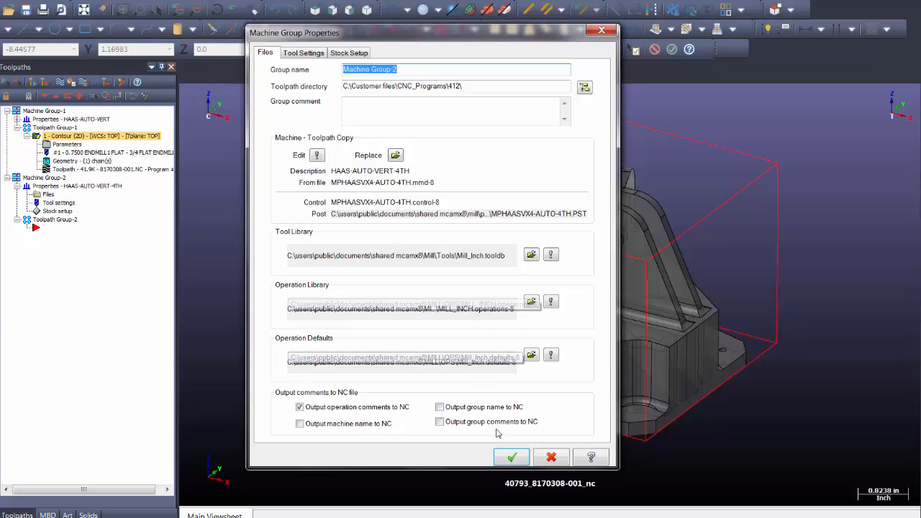
{"action": "left_click", "coordinate": [522, 465]}
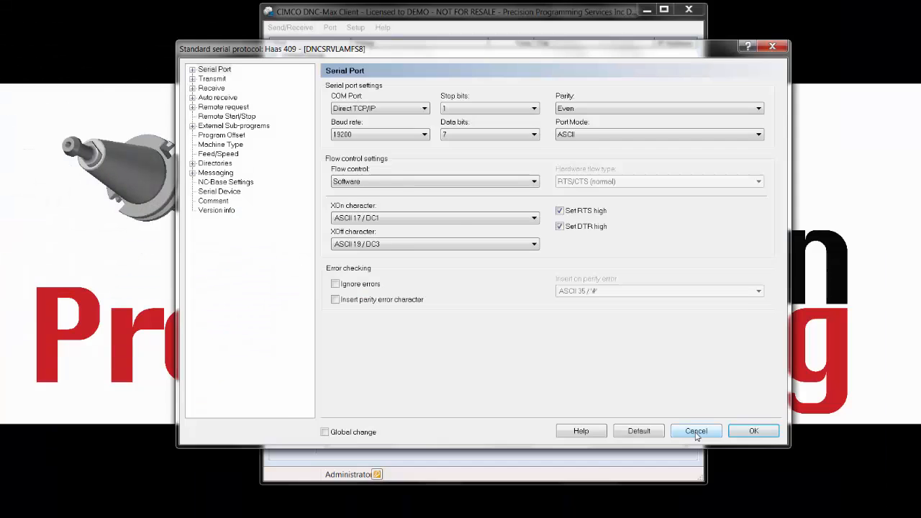
{"action": "left_click", "coordinate": [696, 434]}
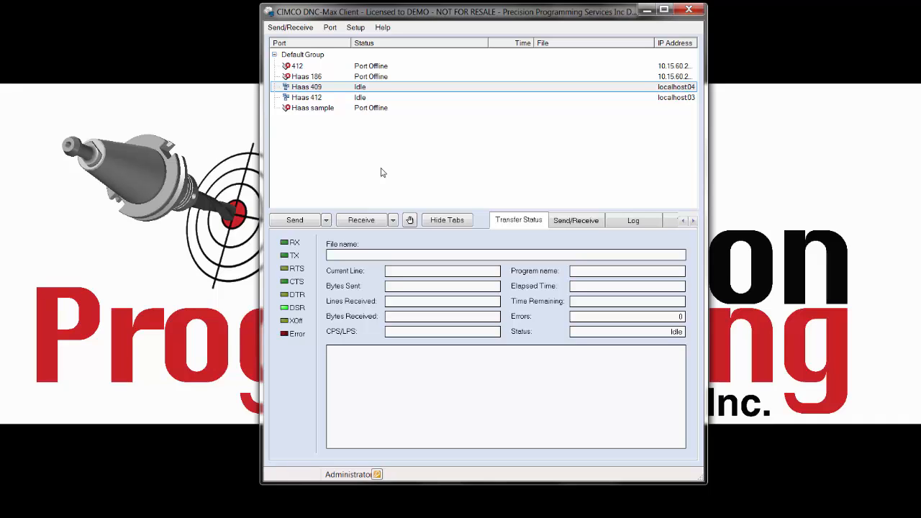
{"action": "left_click", "coordinate": [351, 30]}
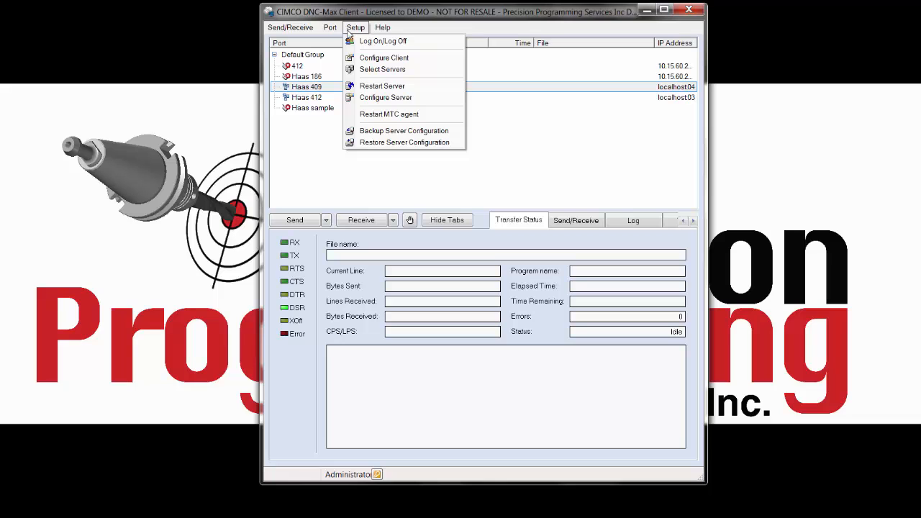
{"action": "left_click", "coordinate": [387, 100]}
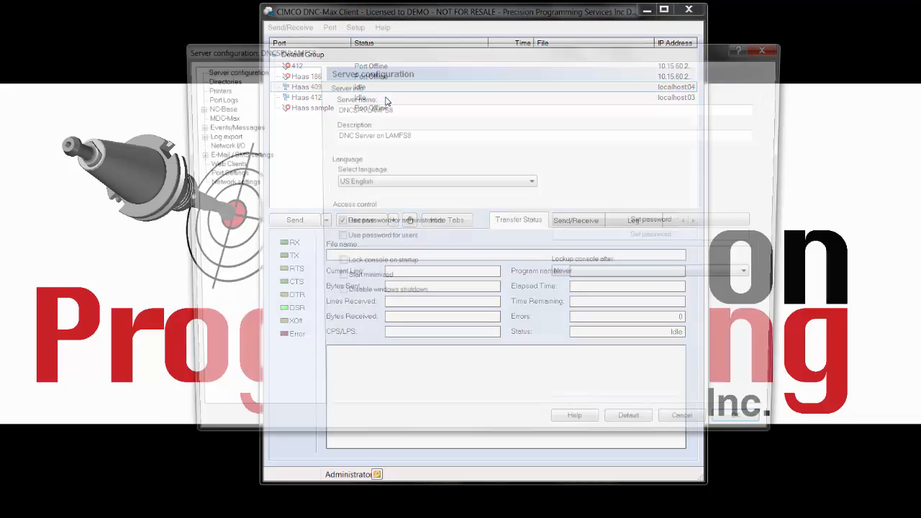
{"action": "left_click", "coordinate": [215, 79]}
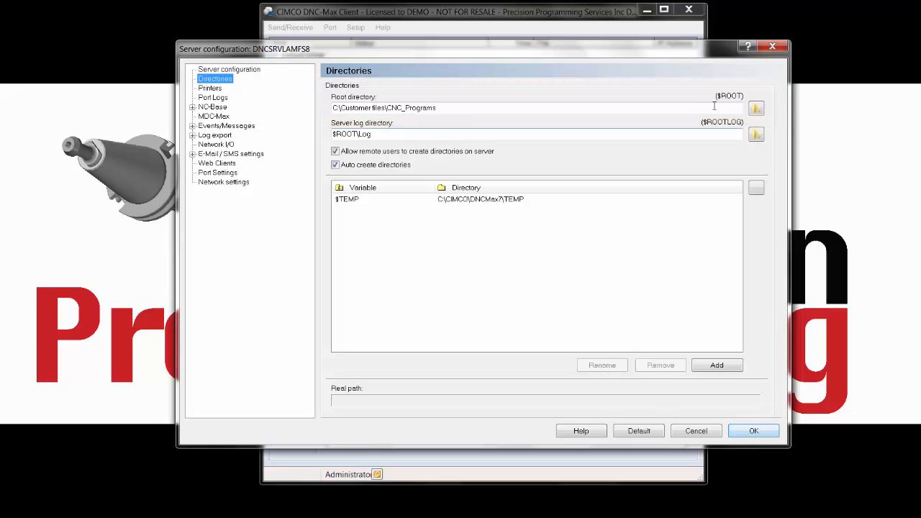
{"action": "left_click", "coordinate": [736, 431]}
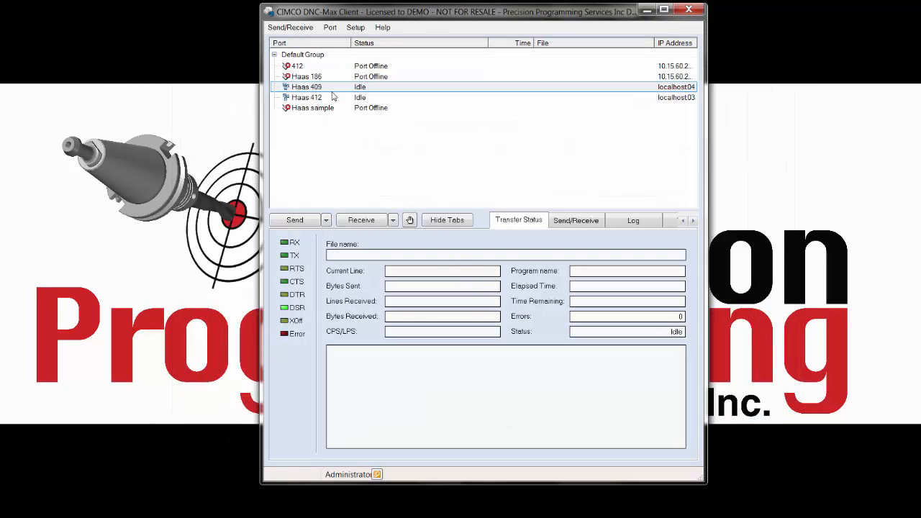
{"action": "left_click", "coordinate": [331, 29]}
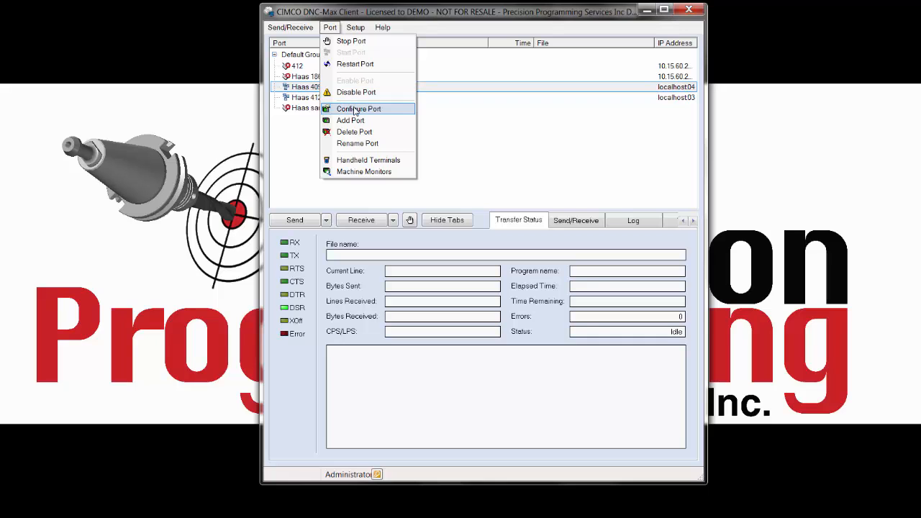
{"action": "left_click", "coordinate": [355, 108]}
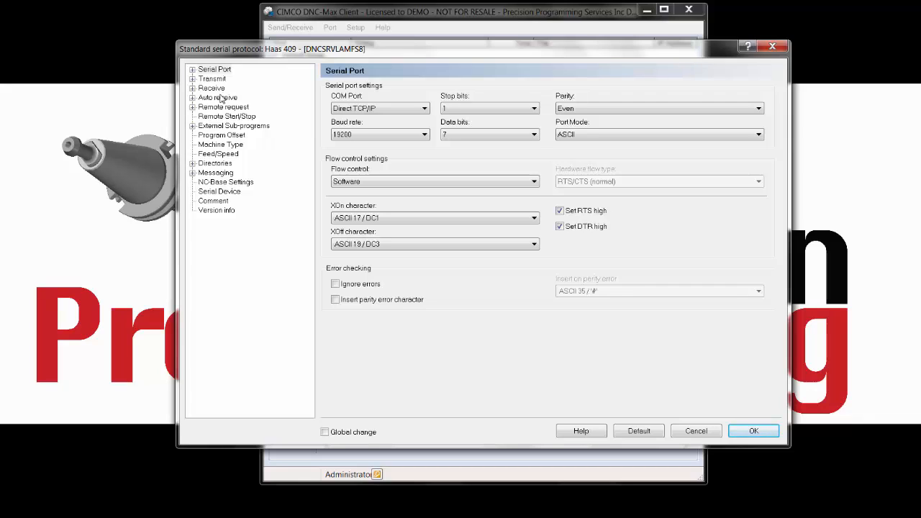
{"action": "left_click", "coordinate": [229, 162]}
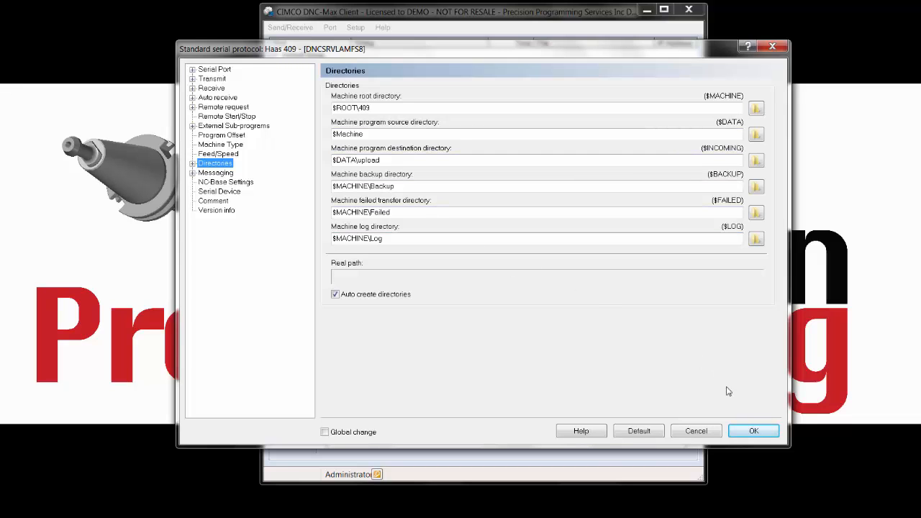
{"action": "left_click", "coordinate": [752, 434]}
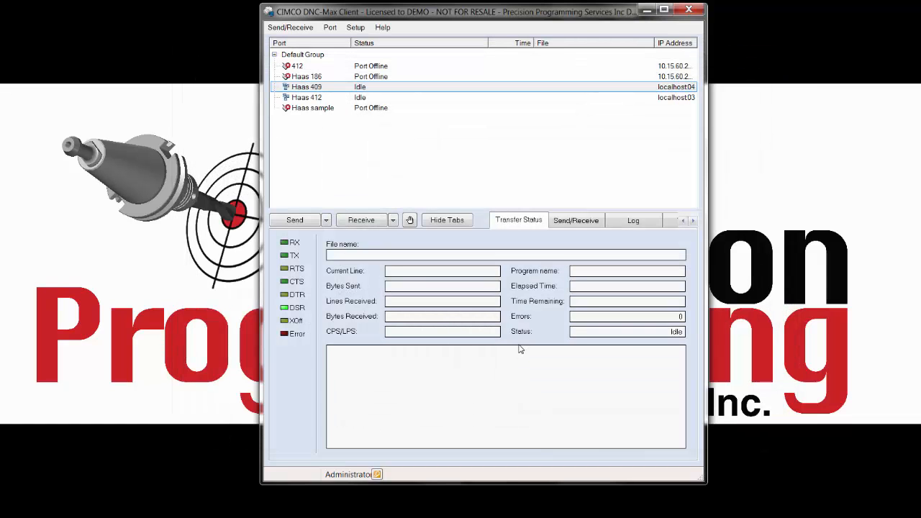